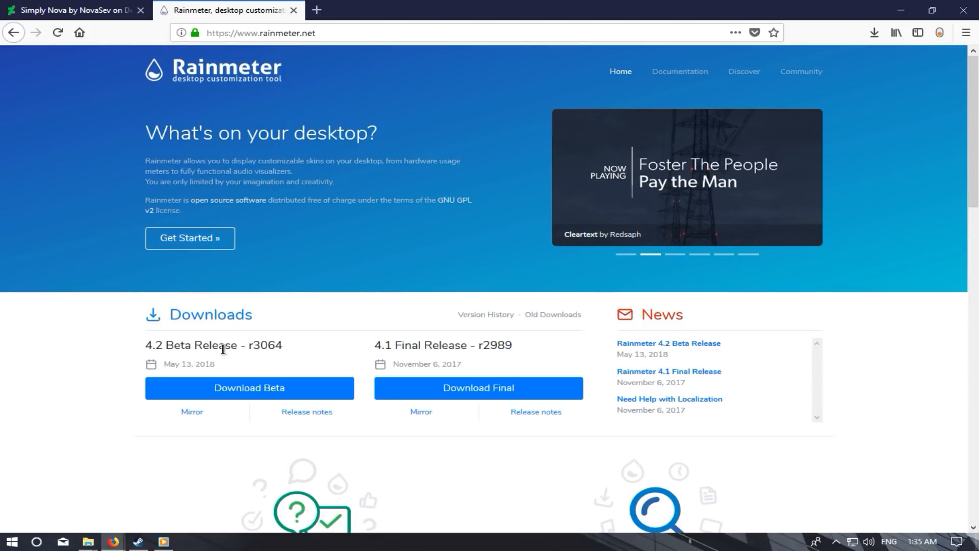
Minimize the browser window showing the Rainmeter download page
{"action": "left_click", "coordinate": [465, 474]}
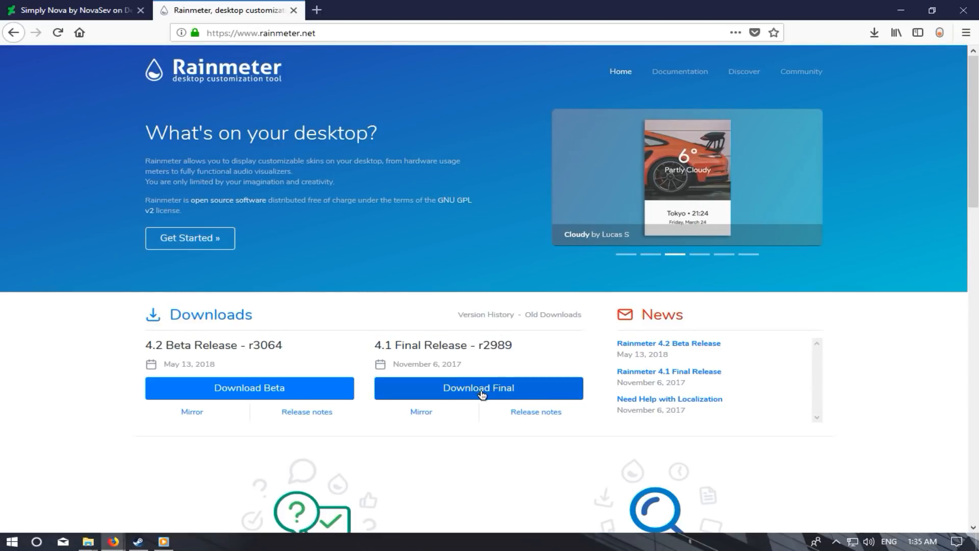
{"action": "left_click", "coordinate": [910, 13]}
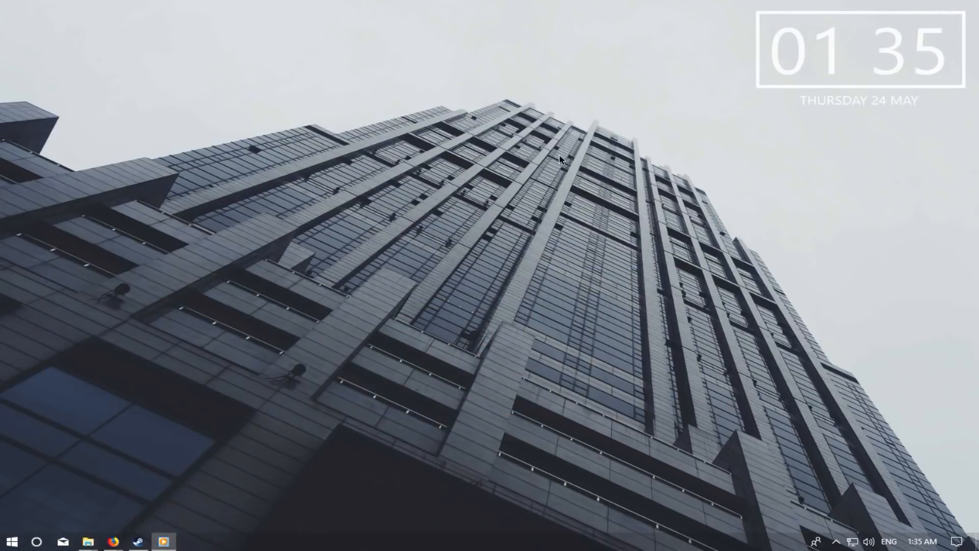
{"action": "mouse_move", "coordinate": [89, 538]}
{"action": "left_click", "coordinate": [280, 458]}
{"action": "left_click", "coordinate": [288, 472]}
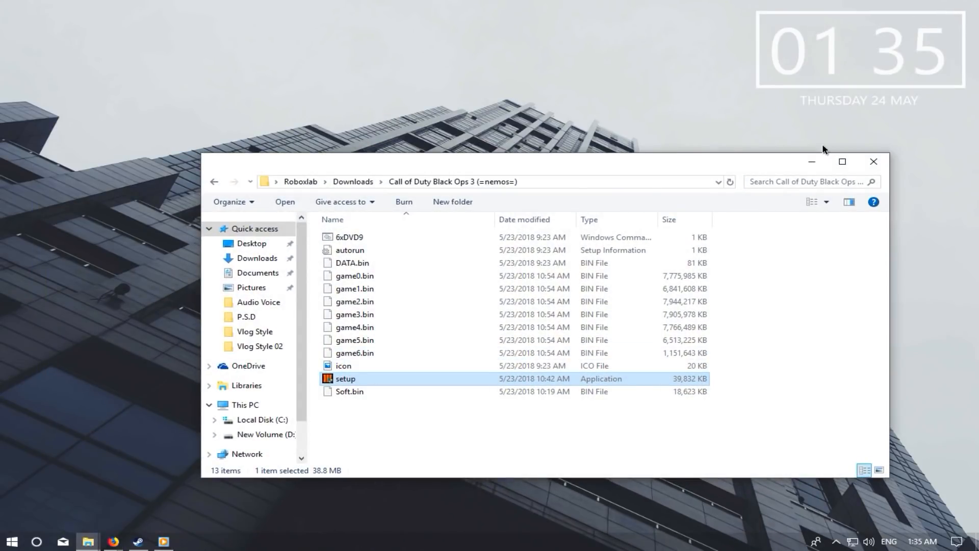
{"action": "left_click", "coordinate": [873, 159]}
Bring up the Rainmeter folder window and launch the Rainmeter-4.1 installer, allowing it past the security warning
{"action": "mouse_move", "coordinate": [90, 545]}
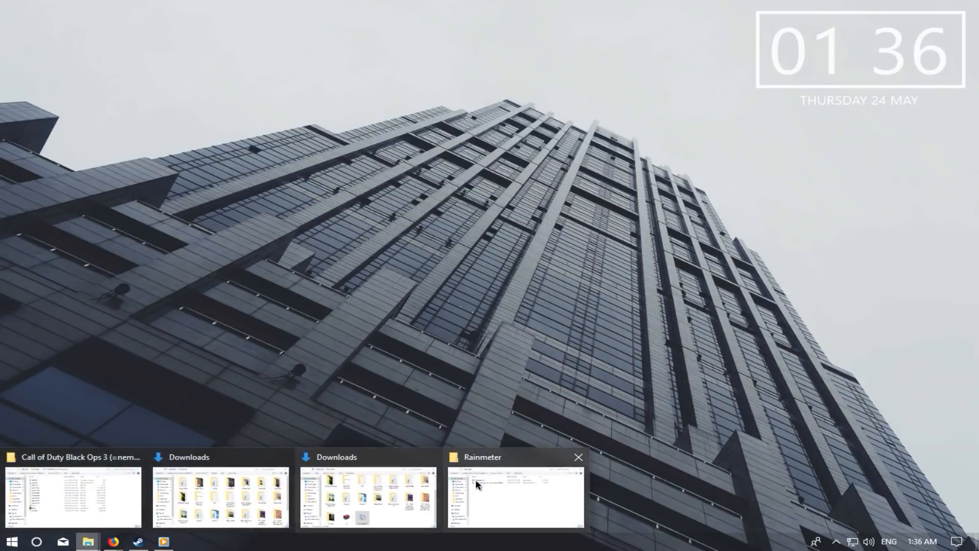
{"action": "left_click", "coordinate": [475, 478]}
{"action": "left_click", "coordinate": [361, 229]}
{"action": "double_click", "coordinate": [361, 229]}
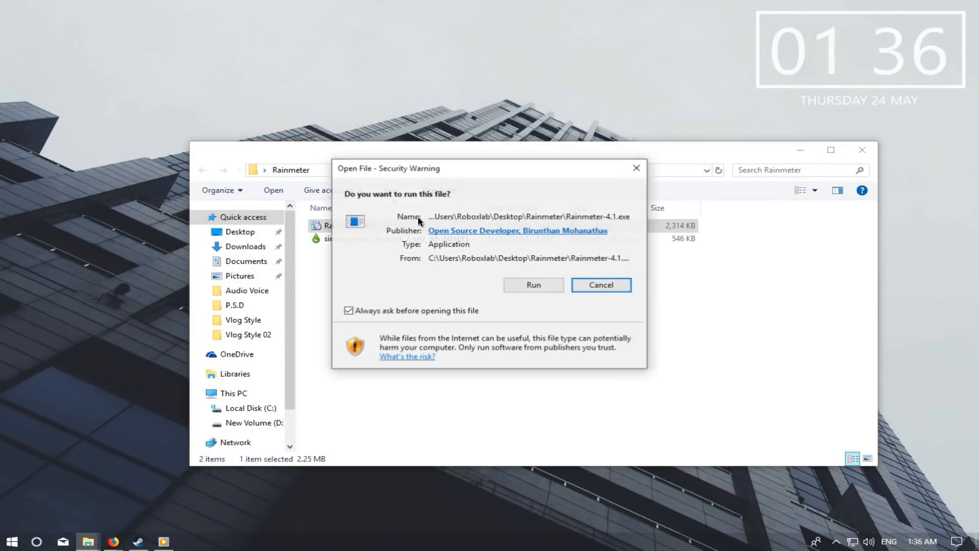
{"action": "left_click", "coordinate": [531, 284]}
{"action": "left_click", "coordinate": [626, 369]}
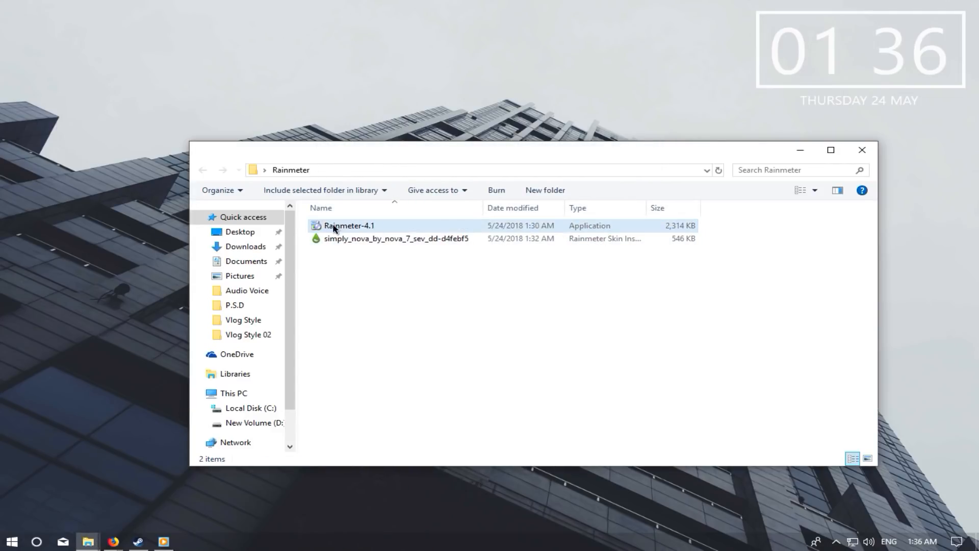
{"action": "left_click_drag", "start_coordinate": [785, 263], "coordinate": [365, 234]}
{"action": "left_click", "coordinate": [371, 274]}
{"action": "mouse_move", "coordinate": [907, 57]}
{"action": "left_mouse_down"}
{"action": "mouse_move", "coordinate": [862, 50]}
{"action": "mouse_move", "coordinate": [901, 61]}
{"action": "left_mouse_up"}
{"action": "left_click_drag", "start_coordinate": [742, 286], "coordinate": [306, 232]}
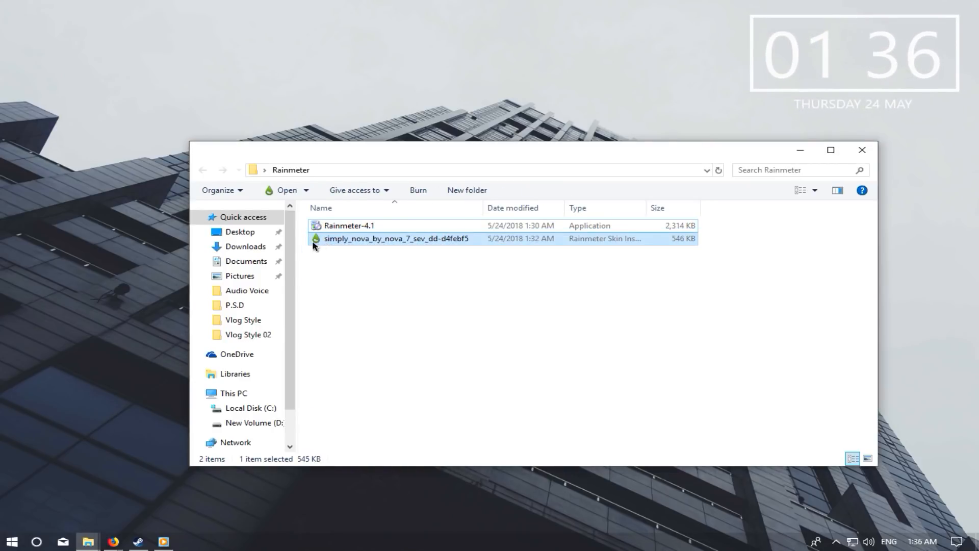
{"action": "left_click", "coordinate": [648, 296]}
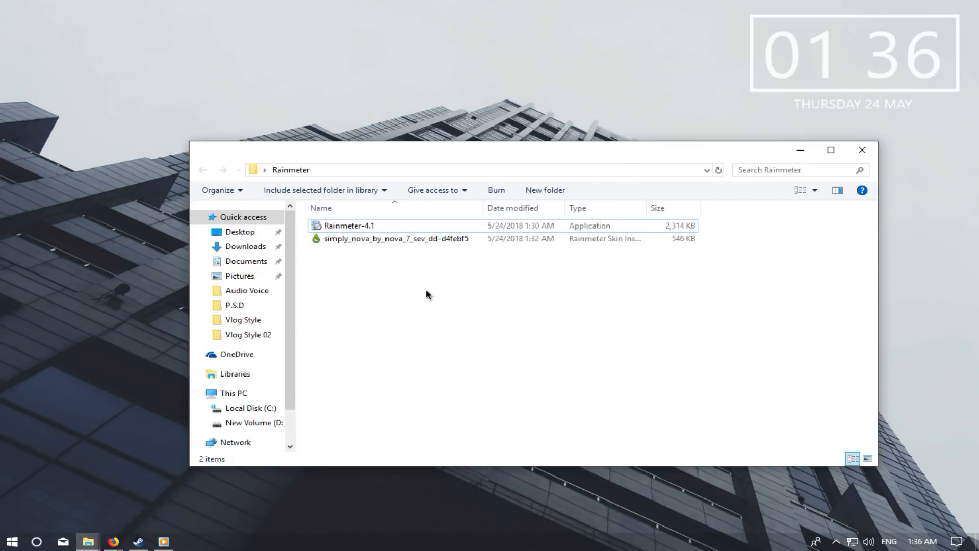
Open the Rainmeter manager beside the folder window and look into the FLHUD and illustro skin folders
{"action": "left_click", "coordinate": [836, 541]}
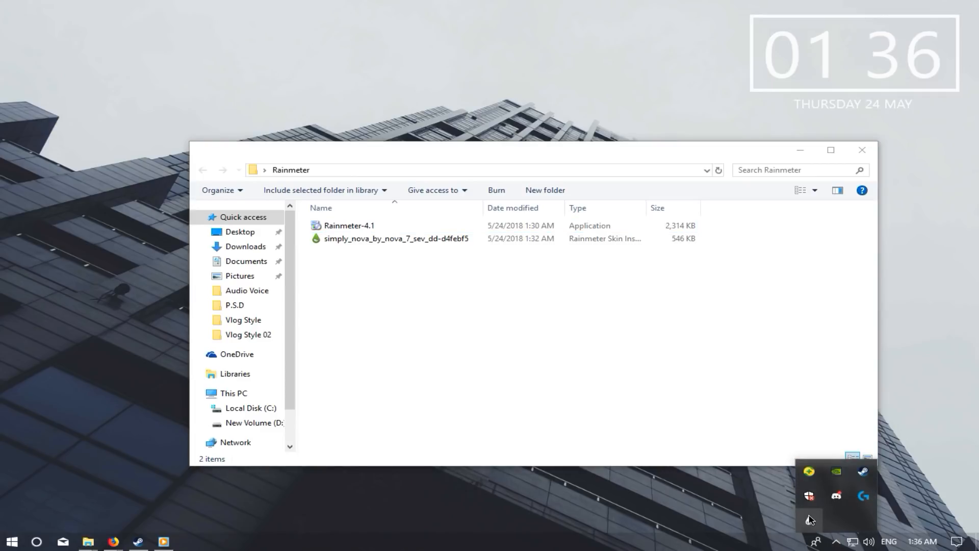
{"action": "left_click", "coordinate": [810, 525]}
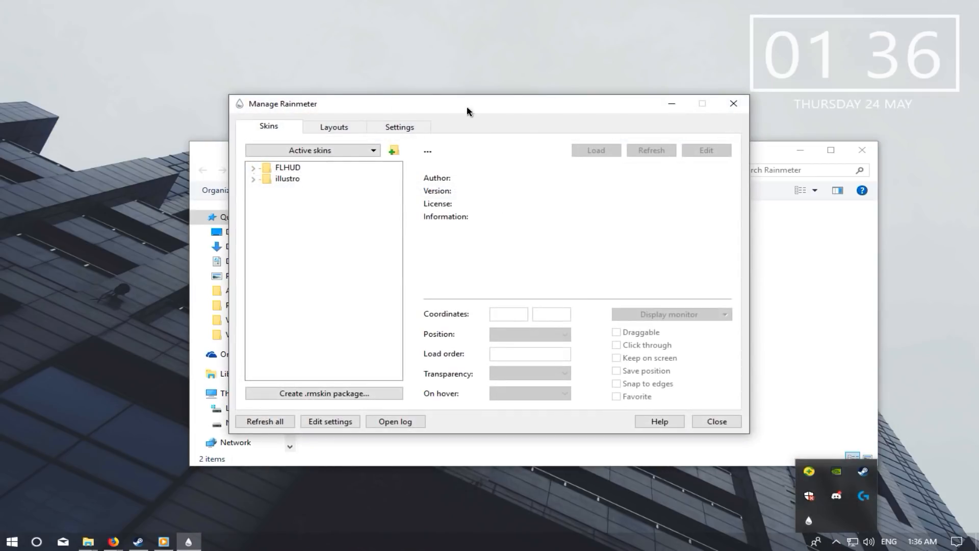
{"action": "left_click_drag", "start_coordinate": [468, 108], "coordinate": [672, 106]}
{"action": "left_click", "coordinate": [459, 169]}
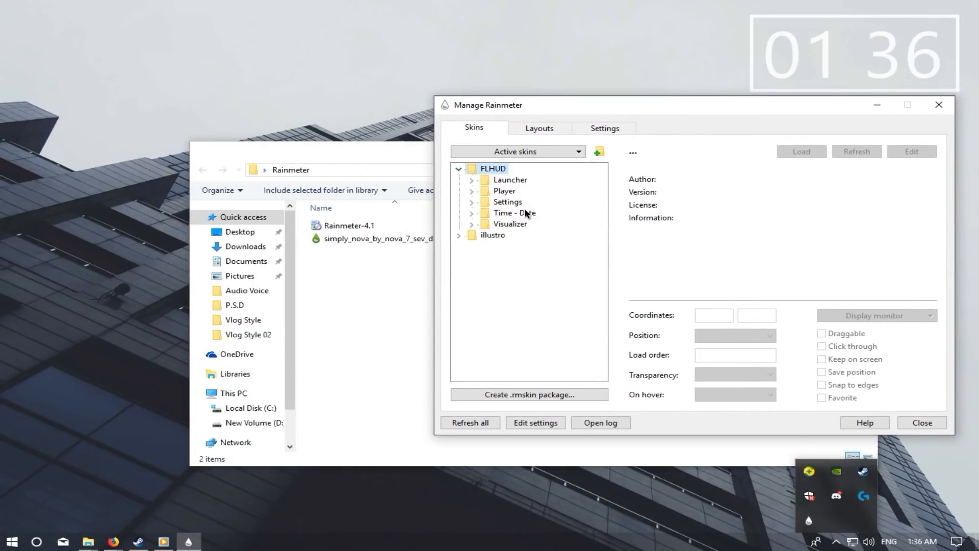
{"action": "left_click", "coordinate": [459, 170]}
{"action": "left_click", "coordinate": [459, 180]}
{"action": "left_click", "coordinate": [459, 181]}
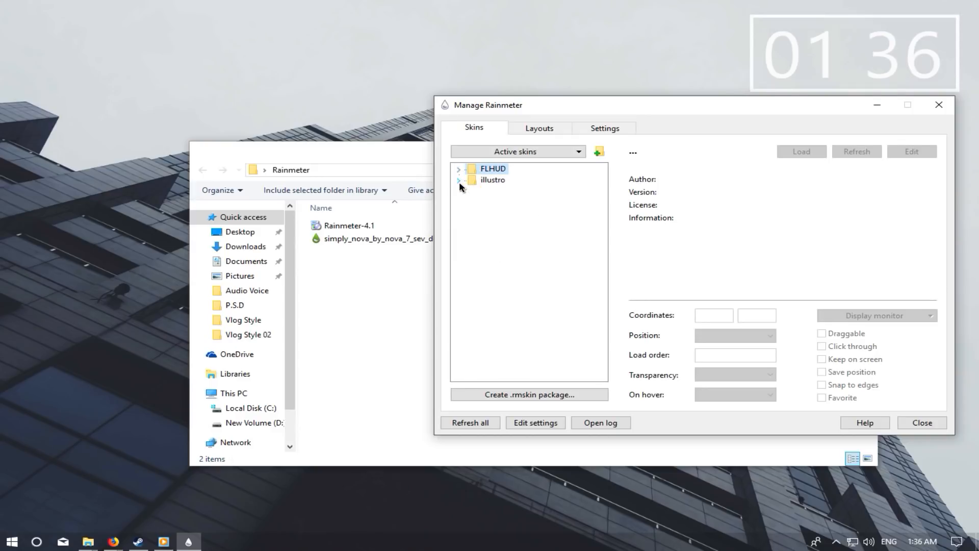
{"action": "left_click_drag", "start_coordinate": [561, 102], "coordinate": [564, 100]}
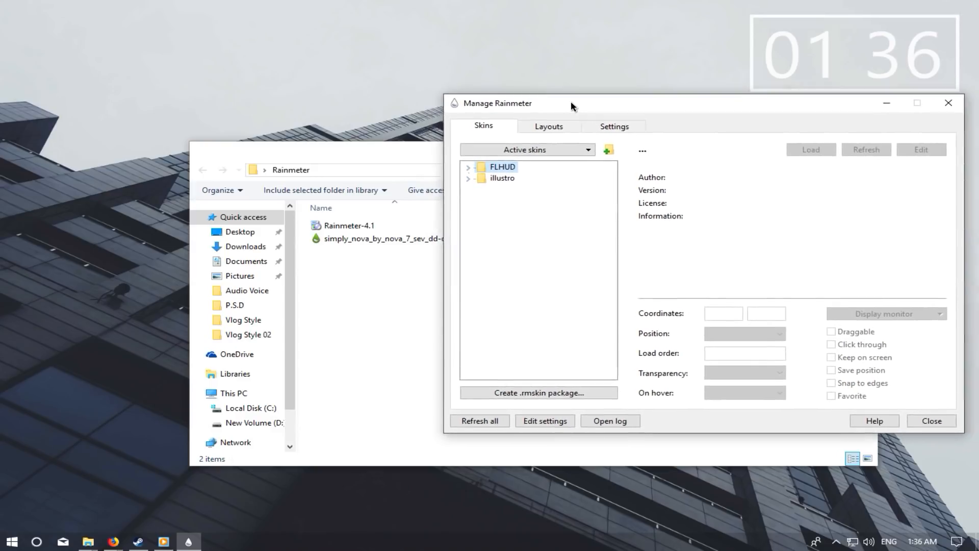
Install the SimplyNova skin package with its skins and layout, applying the included layout
{"action": "double_click", "coordinate": [351, 238]}
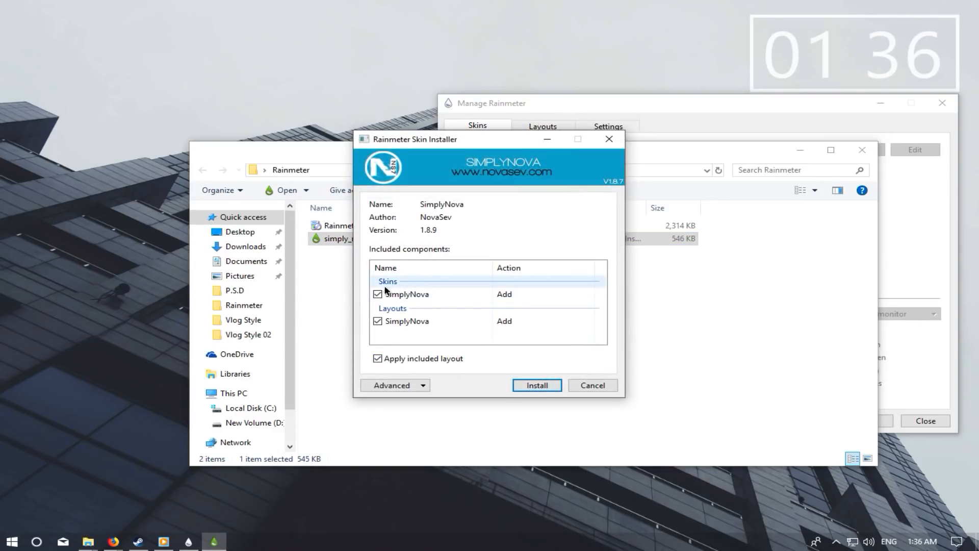
{"action": "left_click", "coordinate": [544, 391]}
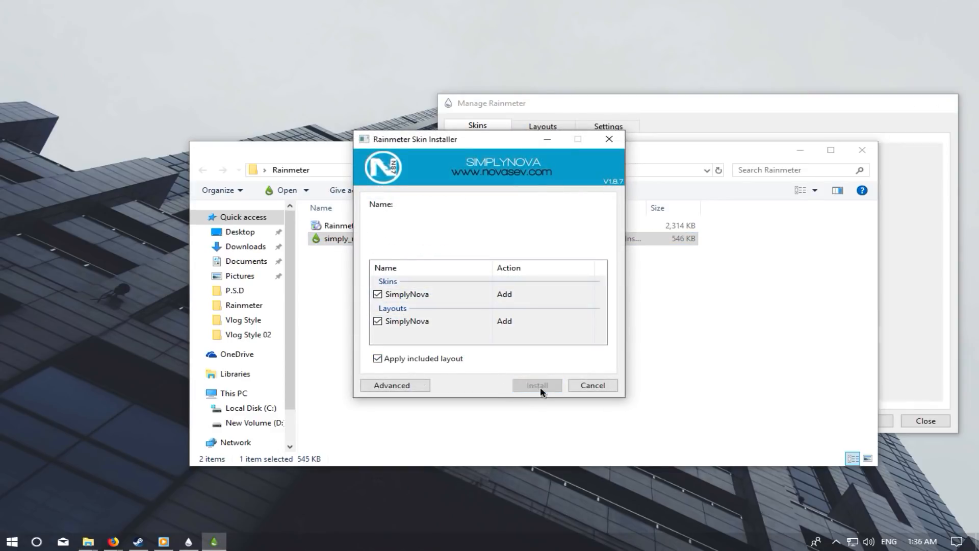
{"action": "right_click", "coordinate": [476, 65]}
{"action": "left_click", "coordinate": [503, 100]}
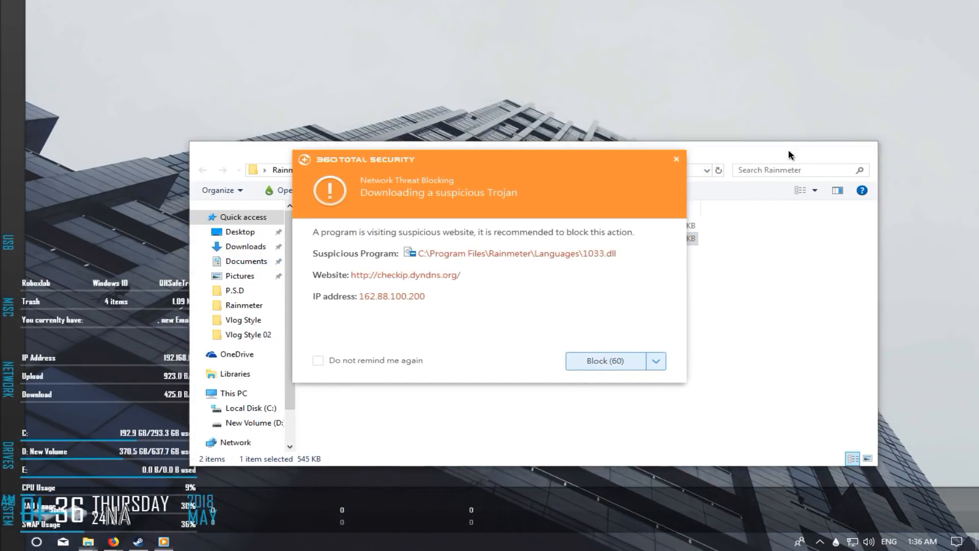
Minimize the Rainmeter folder window and dismiss the network threat alert
{"action": "left_click", "coordinate": [800, 150]}
{"action": "left_click", "coordinate": [644, 362]}
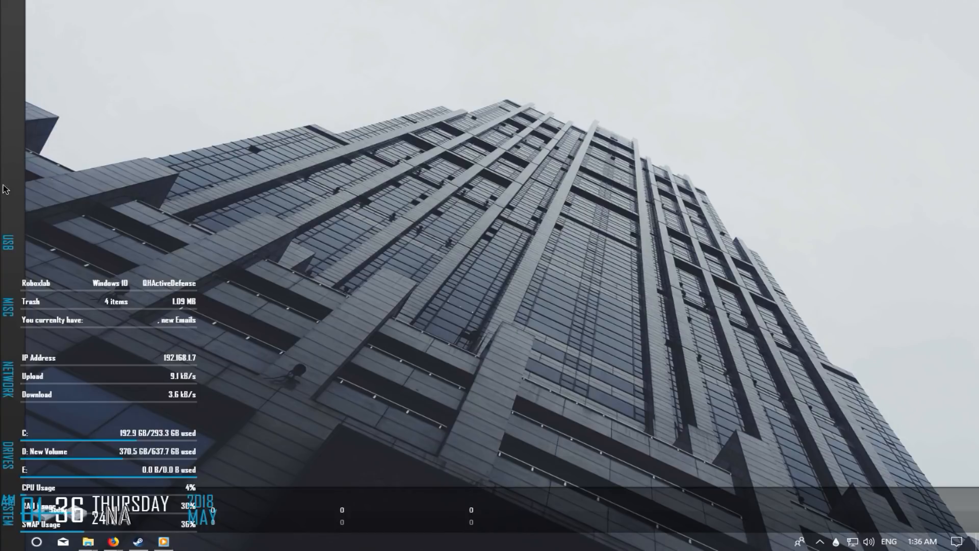
Move the vertical bar away from the desktop's left edge and shift the USB meter up along that edge
{"action": "left_click_drag", "start_coordinate": [251, 164], "coordinate": [962, 84]}
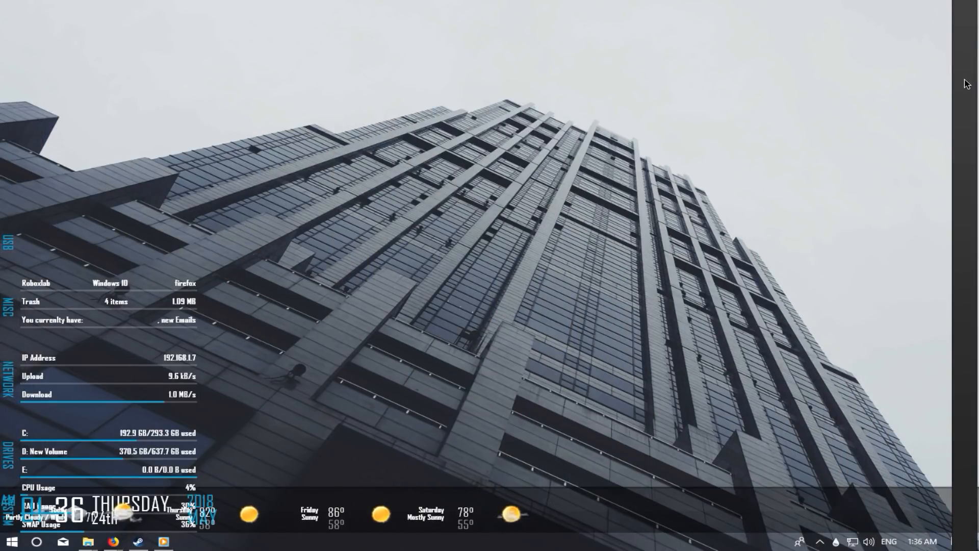
{"action": "left_click_drag", "start_coordinate": [7, 251], "coordinate": [11, 107]}
Stack the MISC, NETWORK, DRIVES and SYSTEM meters in a column in the desktop's upper-right area
{"action": "left_click_drag", "start_coordinate": [11, 306], "coordinate": [568, 100]}
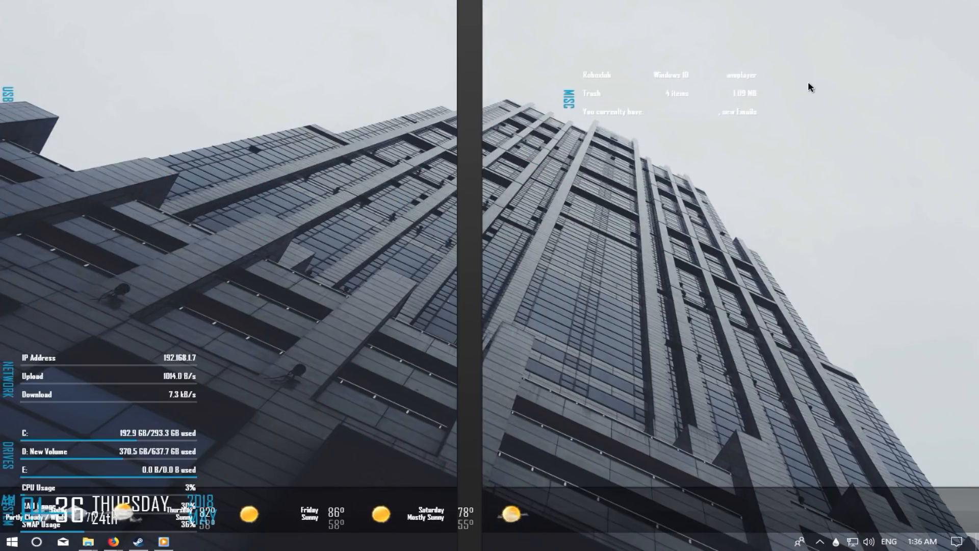
{"action": "left_click_drag", "start_coordinate": [582, 96], "coordinate": [769, 45]}
{"action": "left_click_drag", "start_coordinate": [28, 390], "coordinate": [793, 114]}
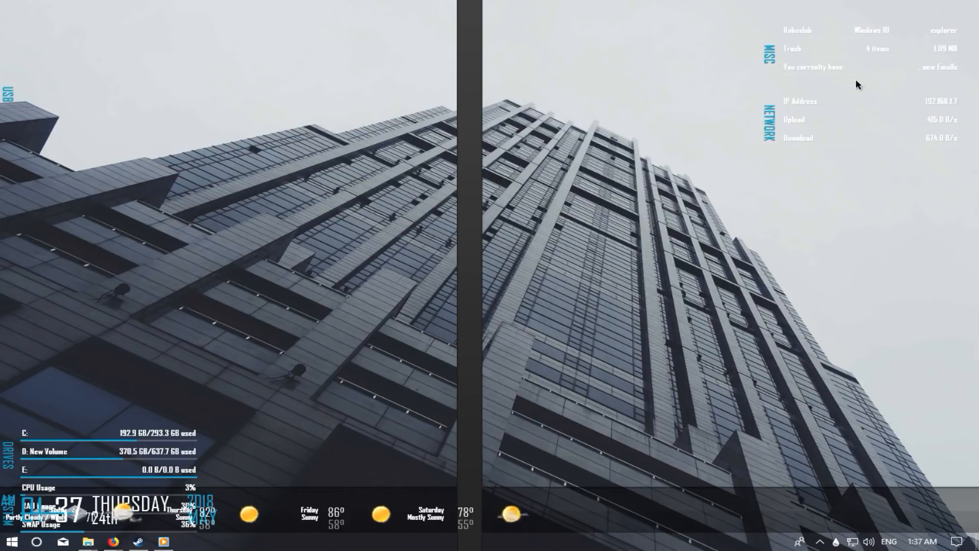
{"action": "left_click_drag", "start_coordinate": [775, 123], "coordinate": [774, 114]}
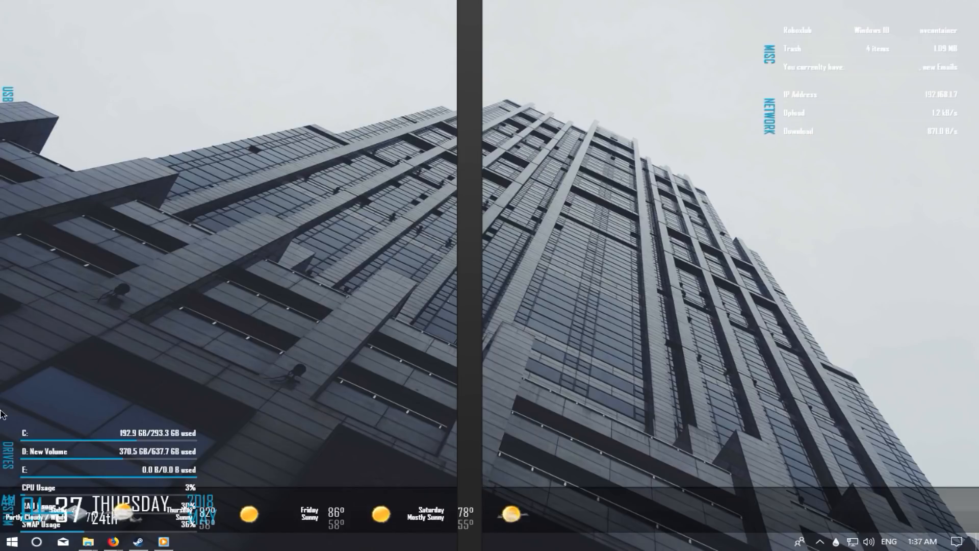
{"action": "left_click_drag", "start_coordinate": [1, 457], "coordinate": [771, 182]}
{"action": "left_click_drag", "start_coordinate": [30, 512], "coordinate": [802, 242]}
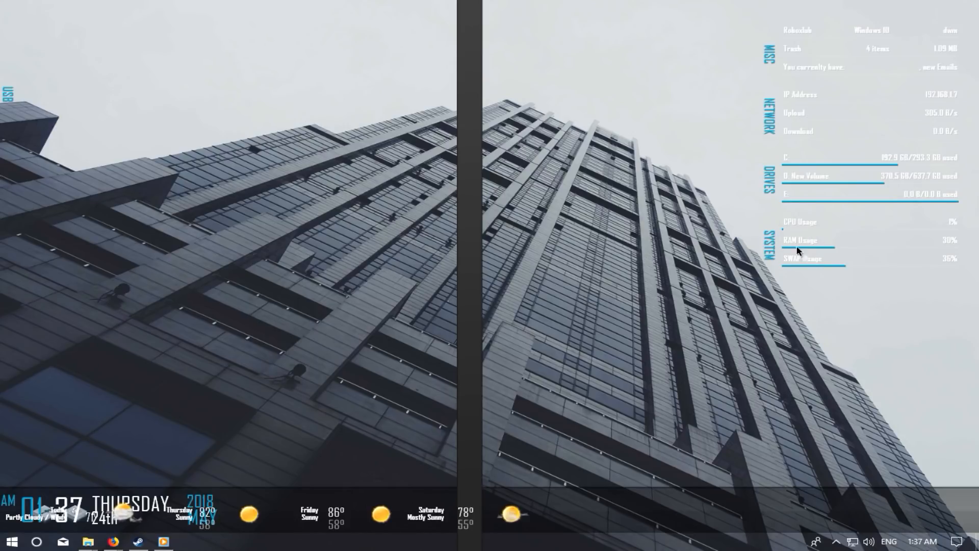
Shift the horizontal and vertical bars aside and place the time and date widget at the desktop's top centre
{"action": "left_click_drag", "start_coordinate": [609, 509], "coordinate": [603, 415]}
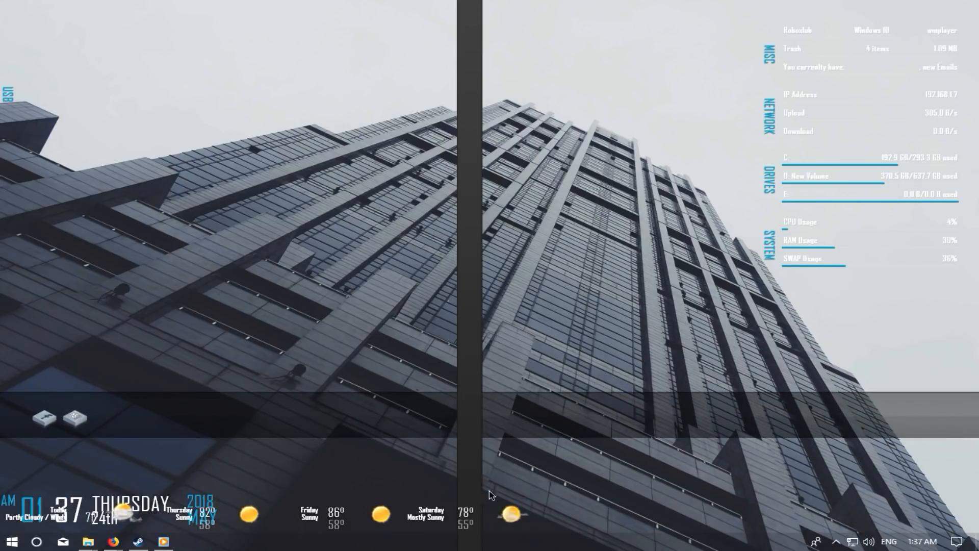
{"action": "left_click_drag", "start_coordinate": [467, 478], "coordinate": [613, 443]}
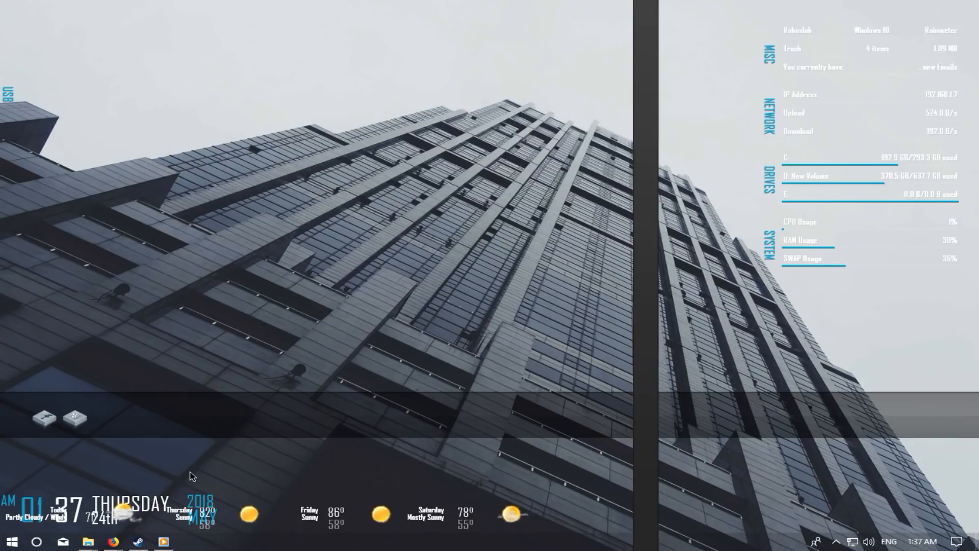
{"action": "left_click_drag", "start_coordinate": [35, 519], "coordinate": [186, 164]}
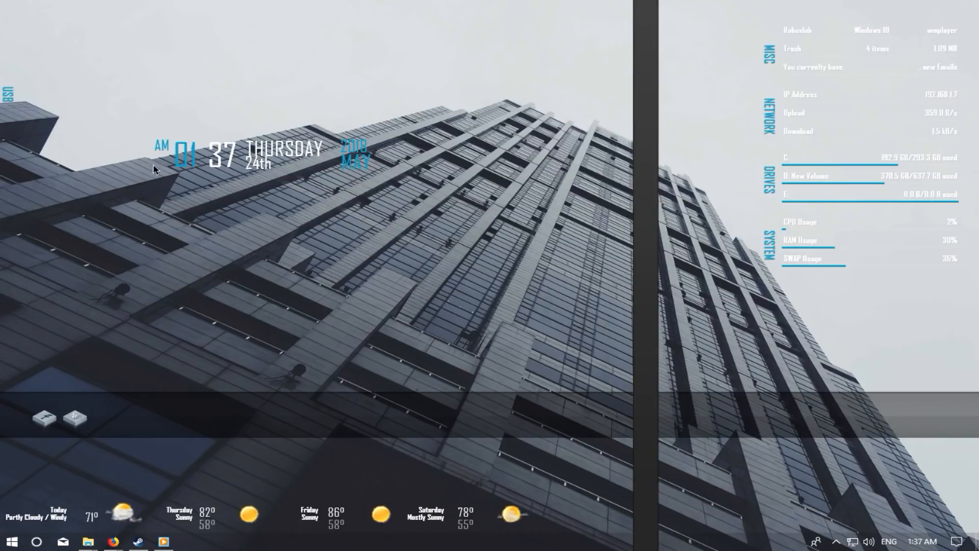
{"action": "left_click_drag", "start_coordinate": [180, 159], "coordinate": [434, 57]}
Unload the SimplyNova Bar Vertical and Bar Horizontal skins from the desktop
{"action": "left_click_drag", "start_coordinate": [647, 177], "coordinate": [280, 160]}
{"action": "right_click", "coordinate": [277, 161]}
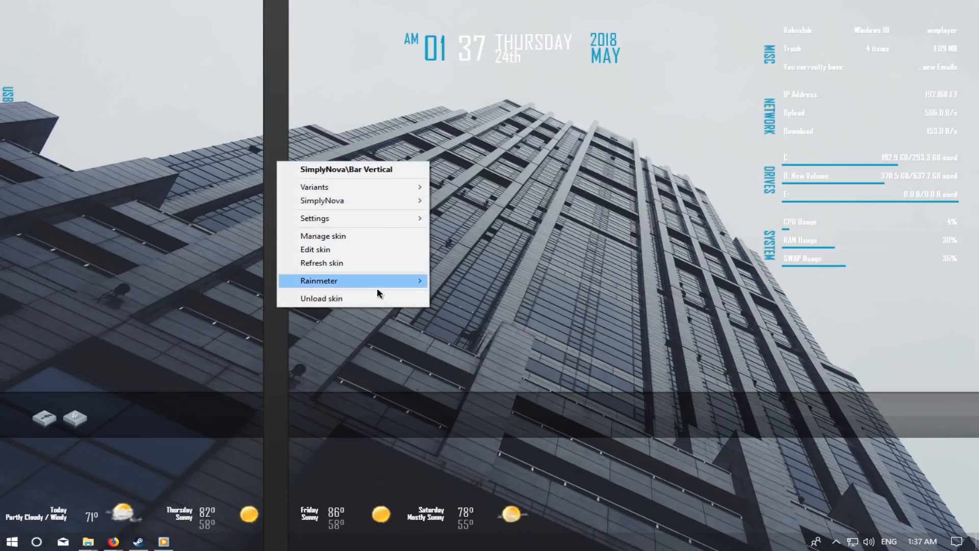
{"action": "left_click", "coordinate": [350, 299]}
{"action": "left_click_drag", "start_coordinate": [546, 410], "coordinate": [502, 377]}
{"action": "right_click", "coordinate": [502, 377]}
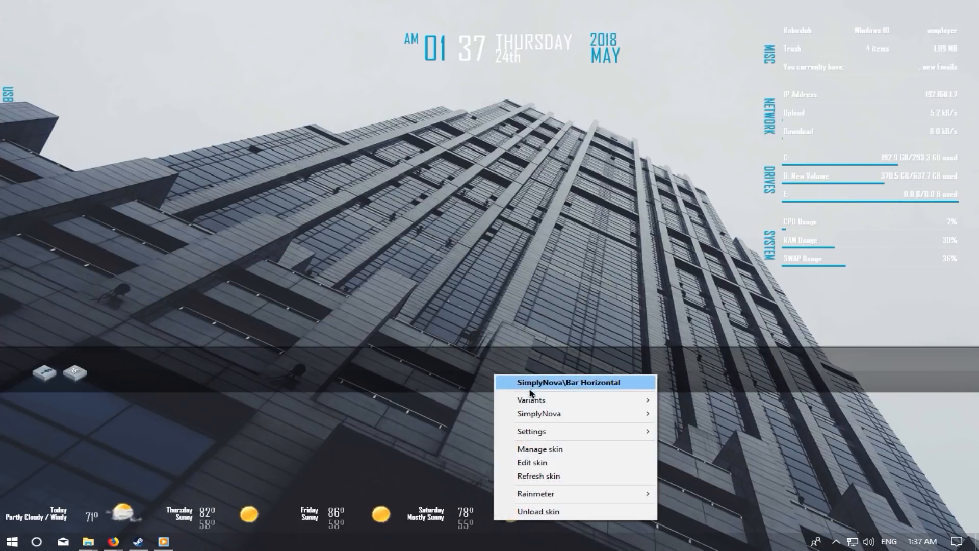
{"action": "left_click", "coordinate": [542, 511]}
Move the weather forecast strip up from the taskbar and the time and date widget to the desktop's upper-left corner
{"action": "left_click_drag", "start_coordinate": [380, 519], "coordinate": [397, 378]}
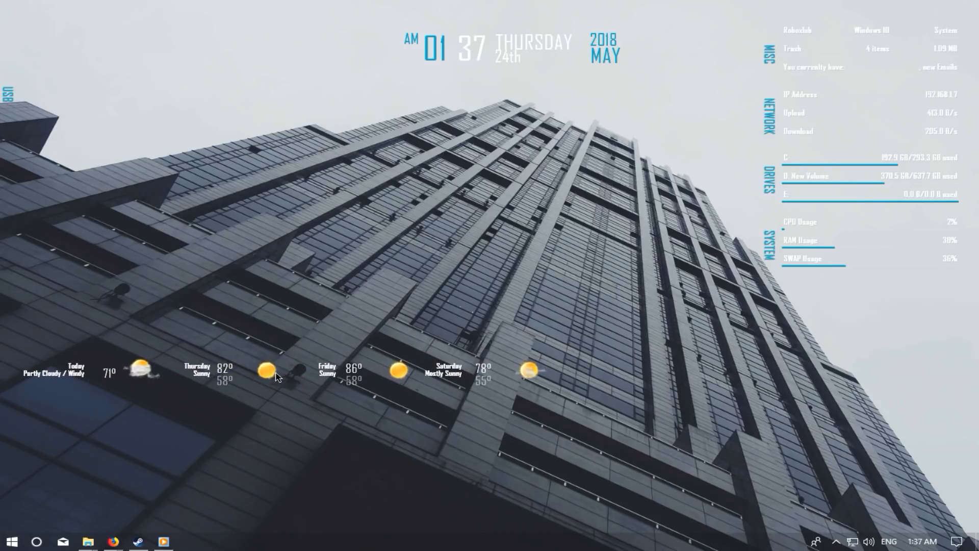
{"action": "left_click_drag", "start_coordinate": [524, 48], "coordinate": [148, 43]}
Pull the USB meter out to the middle of the desktop and unload its skin
{"action": "left_click_drag", "start_coordinate": [10, 88], "coordinate": [80, 112]}
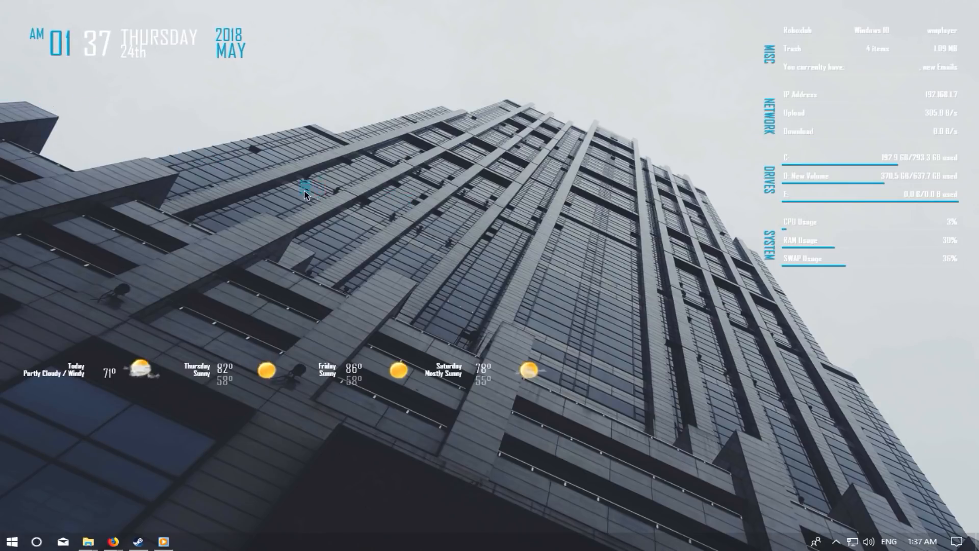
{"action": "left_click_drag", "start_coordinate": [531, 227], "coordinate": [574, 220]}
{"action": "right_click", "coordinate": [586, 219]}
{"action": "left_click", "coordinate": [607, 351]}
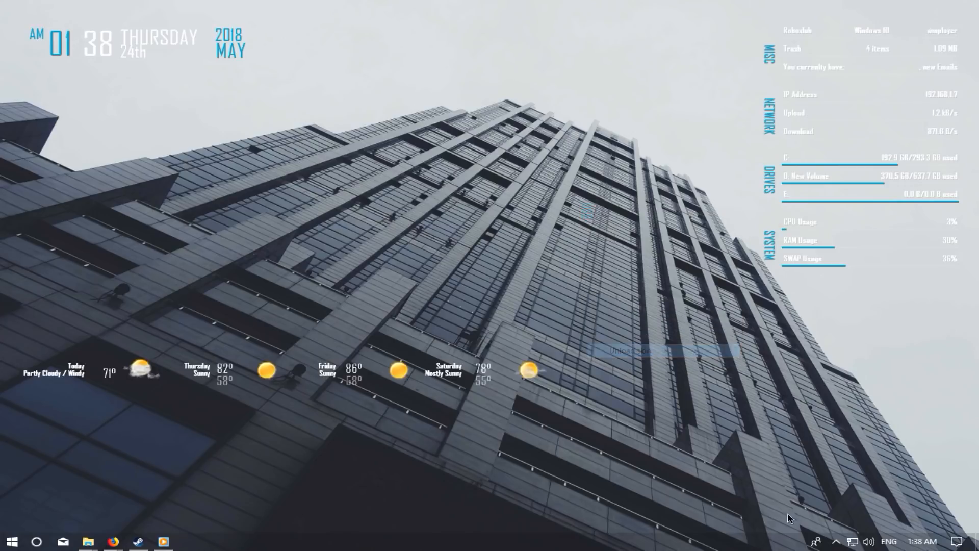
Reopen the Rainmeter manager and expand the SimplyNova skin folder to show its components
{"action": "left_click", "coordinate": [837, 543]}
{"action": "left_click", "coordinate": [808, 520]}
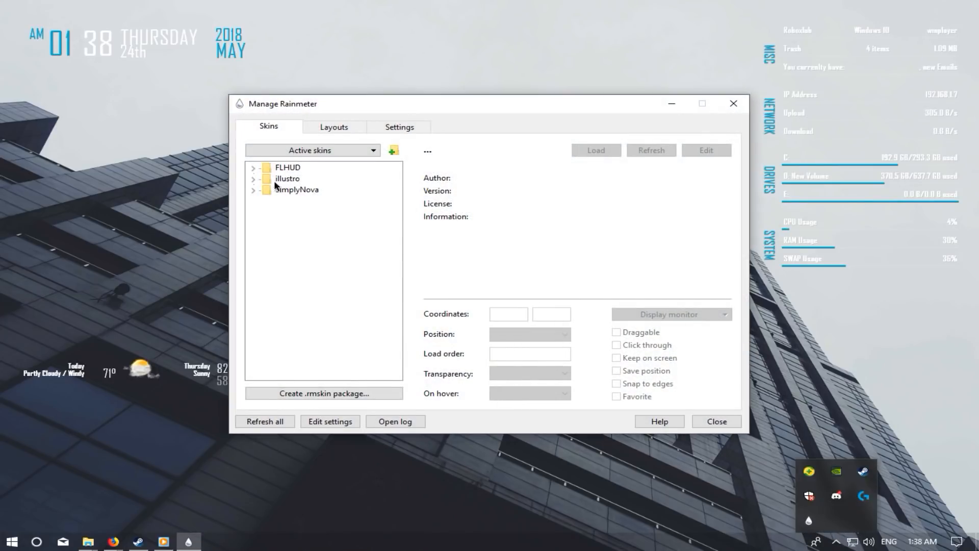
{"action": "left_click_drag", "start_coordinate": [383, 104], "coordinate": [419, 99]}
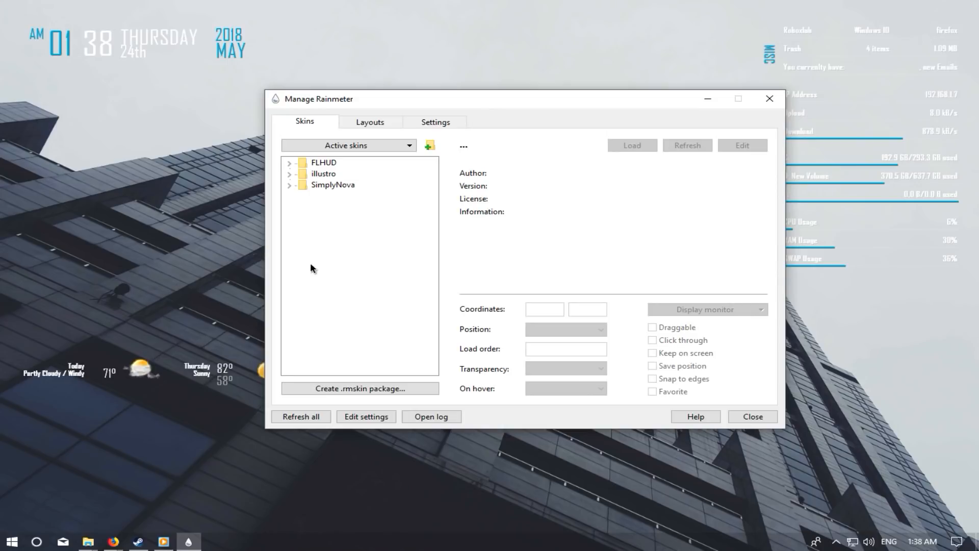
{"action": "left_click", "coordinate": [297, 185]}
{"action": "left_click", "coordinate": [351, 198]}
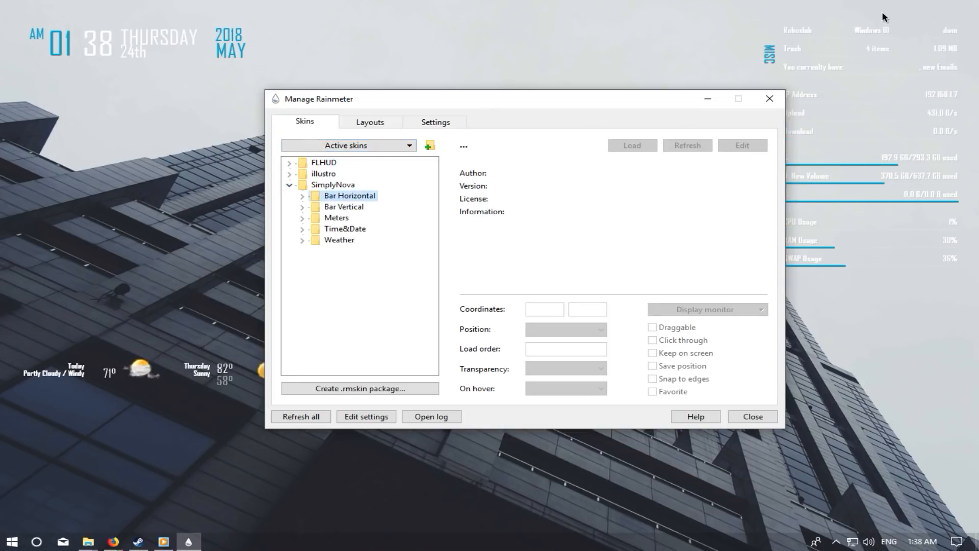
Look through SimplyNova's Bar Horizontal and Bar Vertical folders and expand the Weather folder
{"action": "left_click", "coordinate": [304, 196]}
{"action": "left_click", "coordinate": [304, 197]}
{"action": "left_click", "coordinate": [303, 206]}
{"action": "left_click", "coordinate": [304, 207]}
{"action": "left_click", "coordinate": [345, 230]}
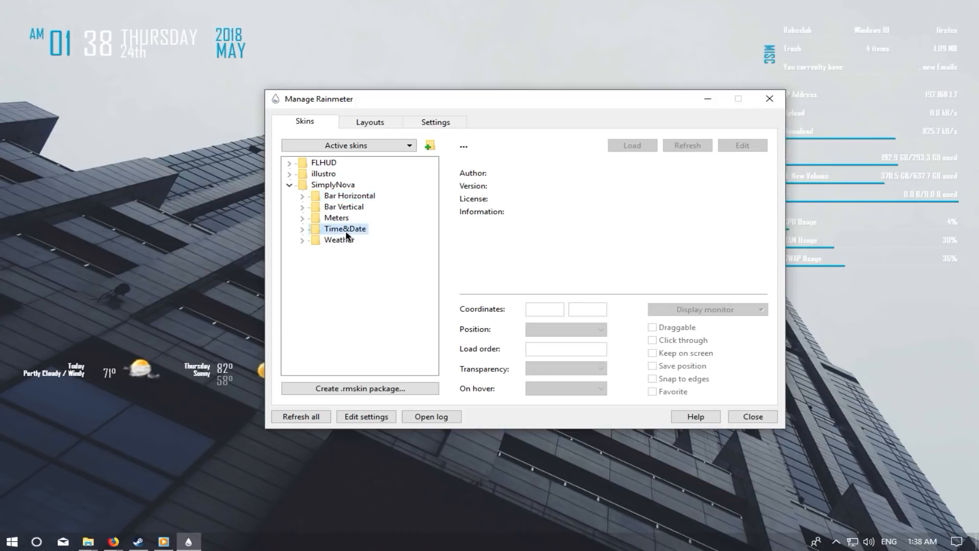
{"action": "left_click", "coordinate": [302, 241]}
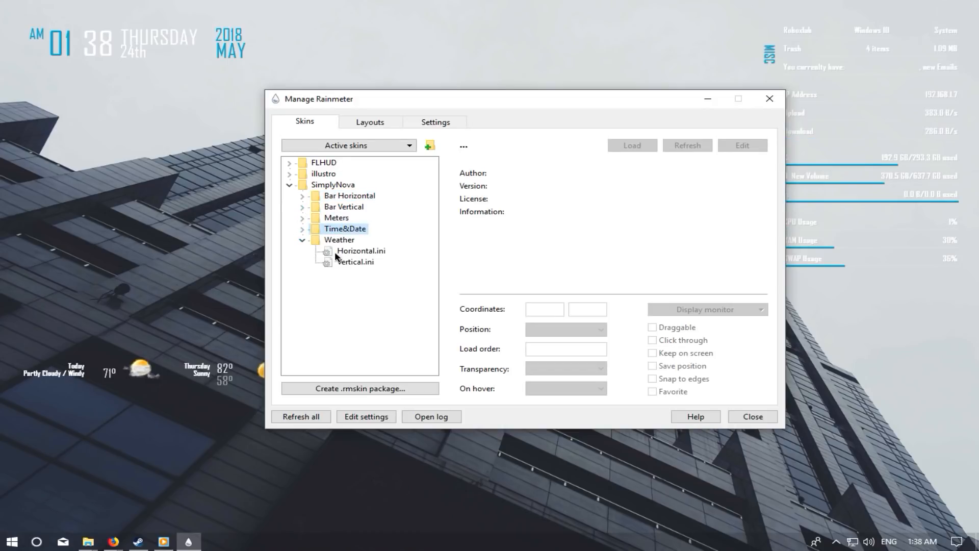
Open SimplyNova's Horizontal.ini weather component for editing from the Weather folder
{"action": "left_click", "coordinate": [349, 252]}
{"action": "left_click", "coordinate": [361, 261]}
{"action": "left_click", "coordinate": [360, 251]}
{"action": "right_click", "coordinate": [360, 251]}
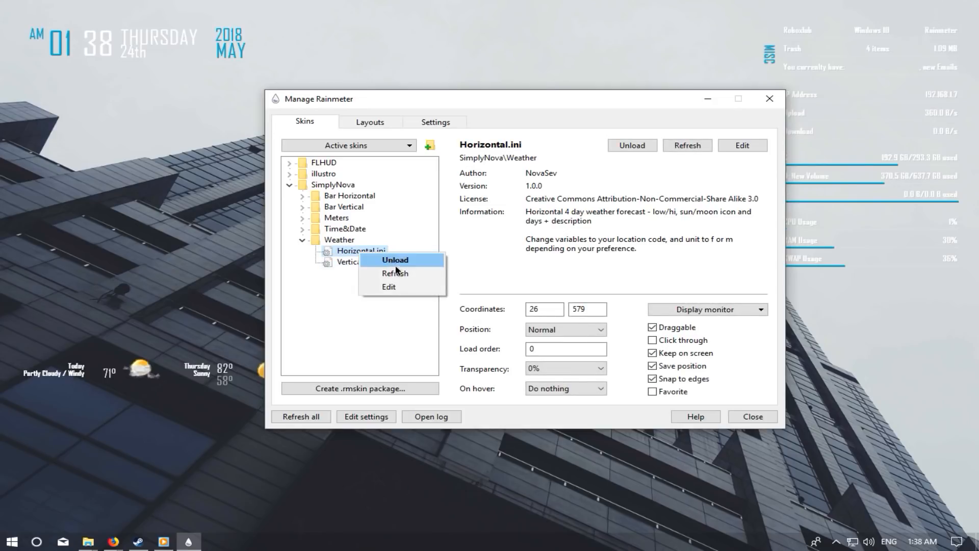
{"action": "left_click", "coordinate": [389, 286]}
{"action": "left_click_drag", "start_coordinate": [242, 134], "coordinate": [207, 134]}
{"action": "left_click", "coordinate": [567, 188]}
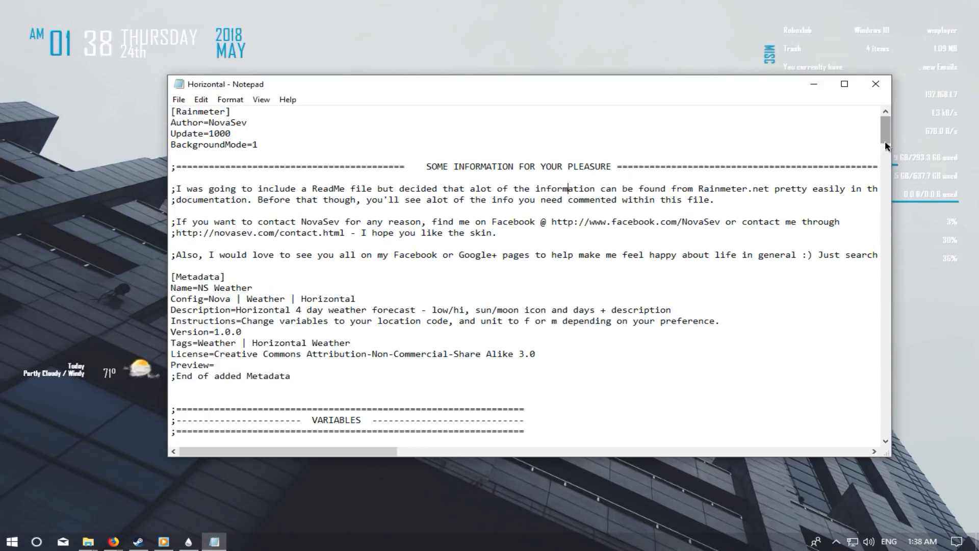
Find the WeatherCodeLocation variable in the file and highlight its location code
{"action": "left_click_drag", "start_coordinate": [885, 146], "coordinate": [879, 172]}
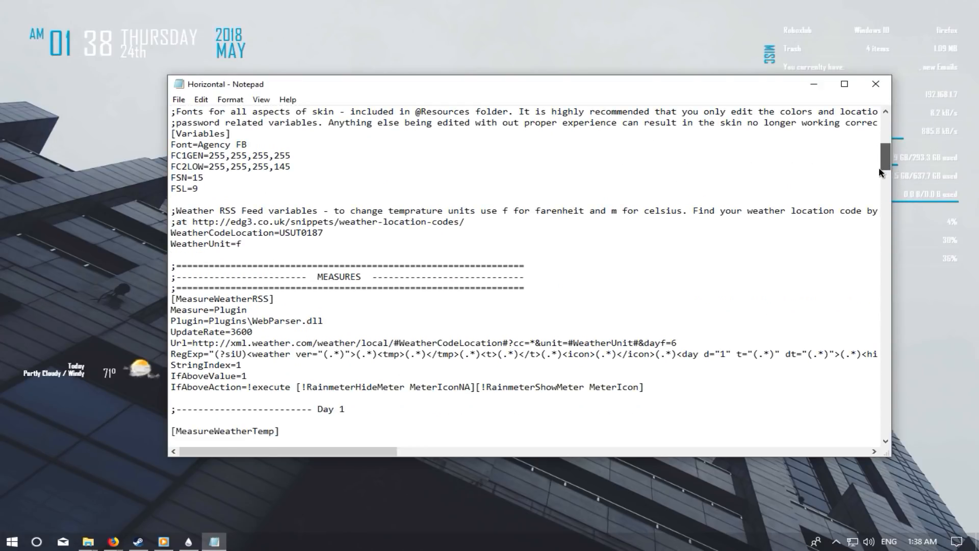
{"action": "mouse_move", "coordinate": [879, 173]}
{"action": "left_mouse_down"}
{"action": "mouse_move", "coordinate": [878, 184]}
{"action": "mouse_move", "coordinate": [876, 173]}
{"action": "left_mouse_up"}
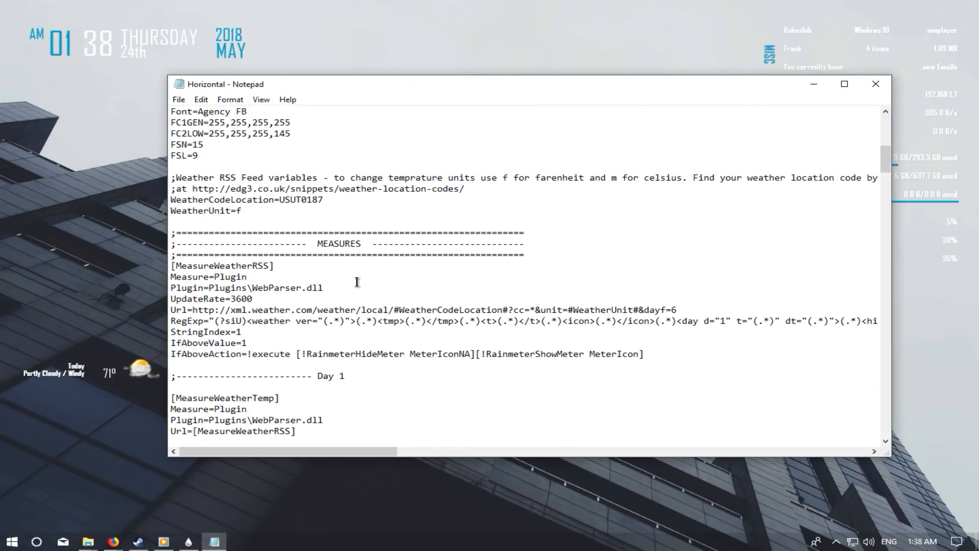
{"action": "left_click_drag", "start_coordinate": [333, 198], "coordinate": [280, 204]}
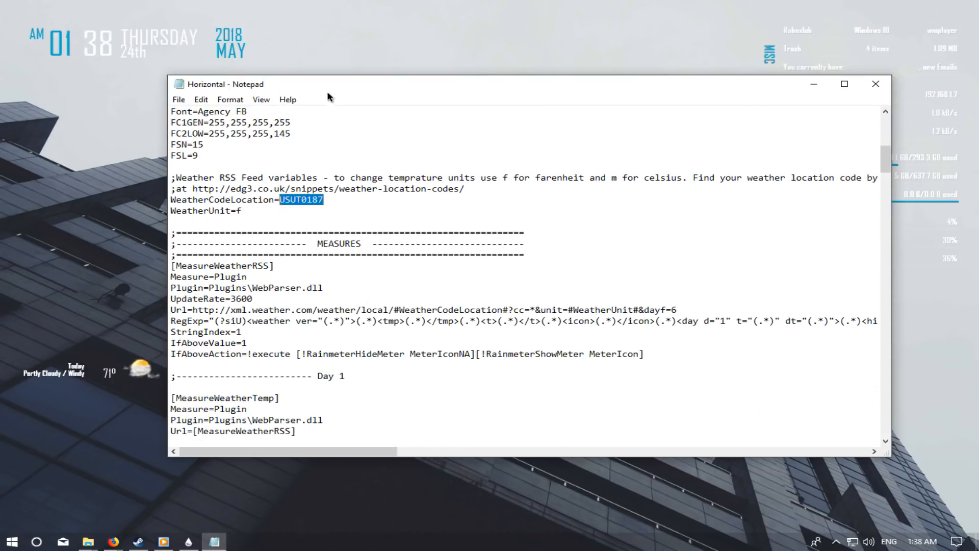
Shift the Notepad window slightly aside and move the weather forecast strip to the bottom centre of the desktop, just above the taskbar
{"action": "mouse_move", "coordinate": [327, 94]}
{"action": "left_mouse_down"}
{"action": "mouse_move", "coordinate": [373, 88]}
{"action": "mouse_move", "coordinate": [344, 91]}
{"action": "left_mouse_up"}
{"action": "left_click_drag", "start_coordinate": [145, 368], "coordinate": [137, 497]}
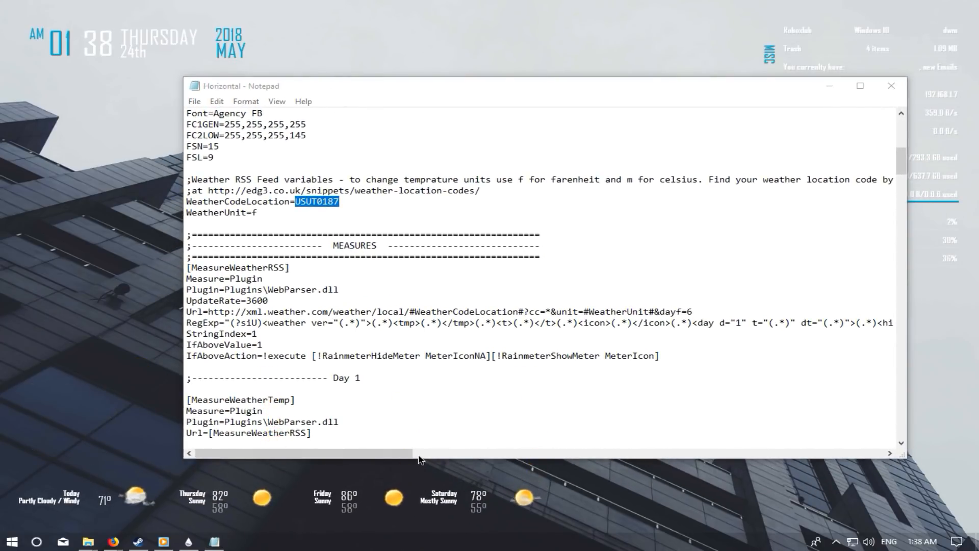
{"action": "left_click_drag", "start_coordinate": [139, 498], "coordinate": [348, 503]}
Copy the weather-location-codes web address from the file's comment and open it in a new Firefox tab
{"action": "left_click_drag", "start_coordinate": [340, 202], "coordinate": [297, 200]}
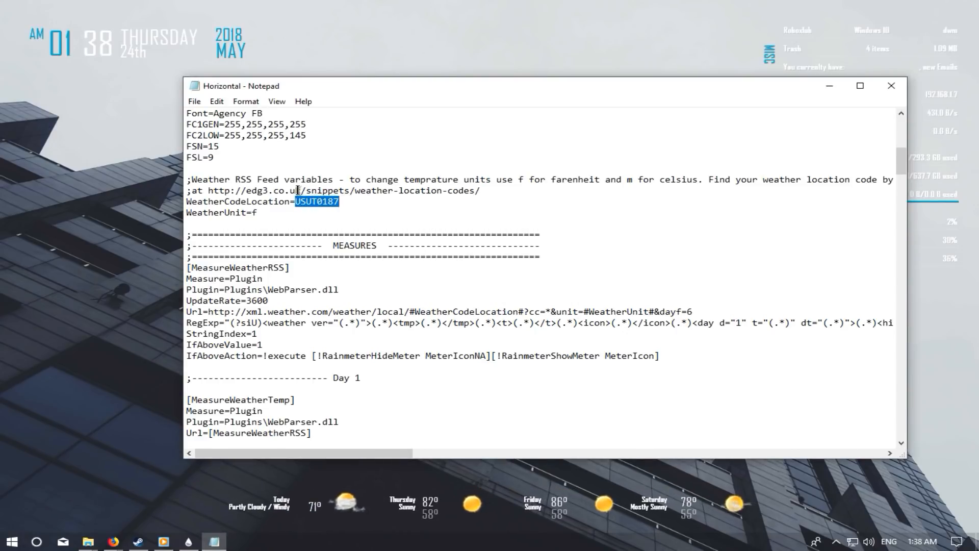
{"action": "left_click_drag", "start_coordinate": [211, 191], "coordinate": [497, 191]}
{"action": "key", "text": "ctrl+c"}
{"action": "left_click", "coordinate": [116, 542]}
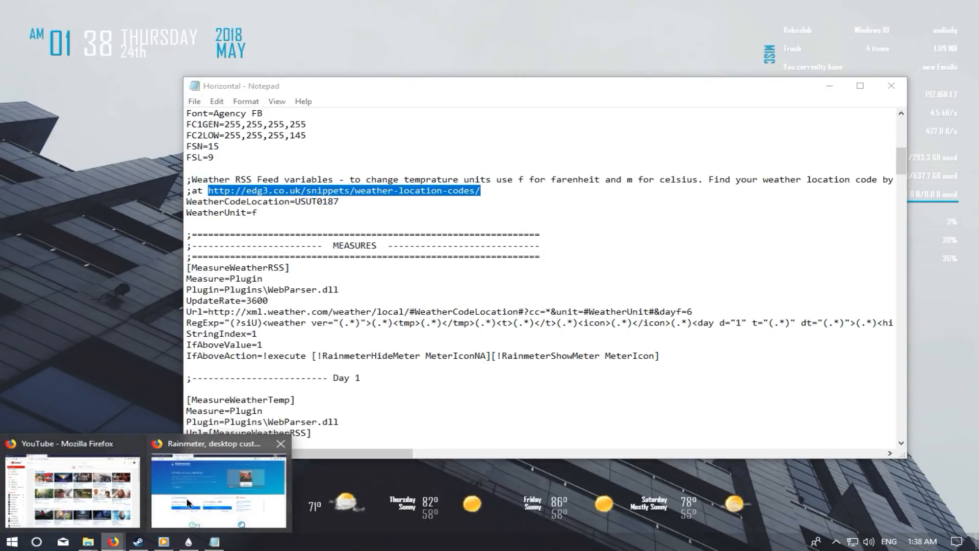
{"action": "left_click", "coordinate": [207, 495]}
{"action": "left_click", "coordinate": [316, 11]}
{"action": "key", "text": "ctrl+v"}
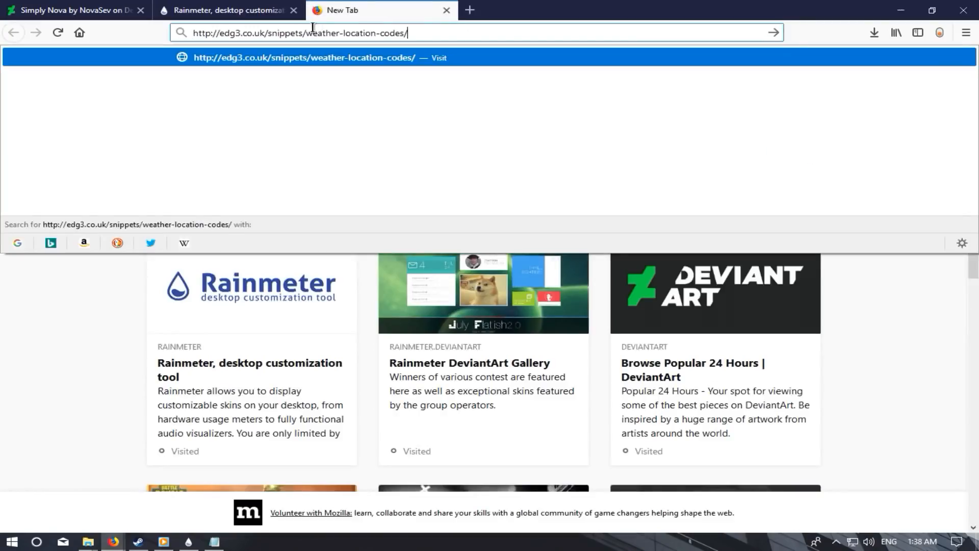
{"action": "key", "text": "Return"}
Search the weather codes site for "tbilisi" and copy the location code for Tbilisi, Georgia
{"action": "left_click", "coordinate": [433, 33]}
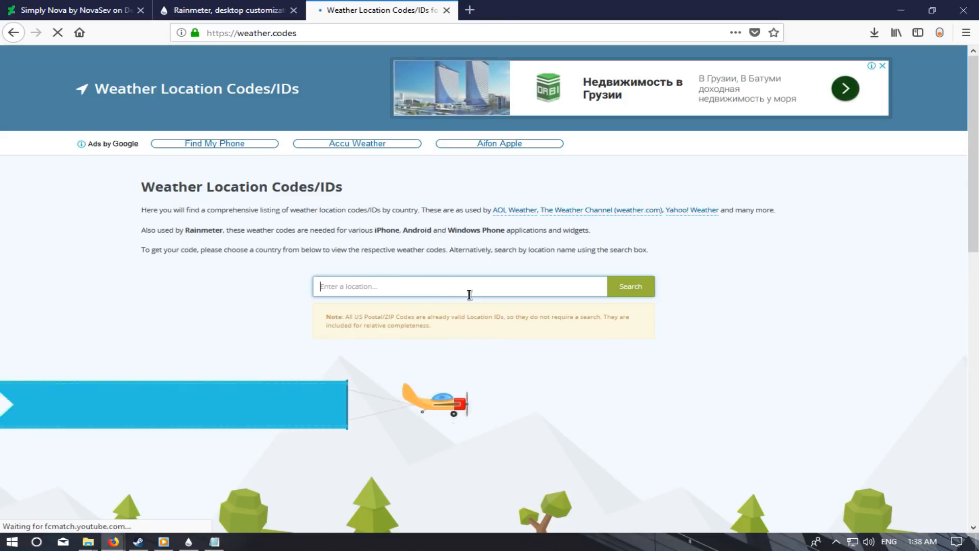
{"action": "left_click", "coordinate": [531, 289]}
{"action": "type", "text": "tbilisi"}
{"action": "key", "text": "Return"}
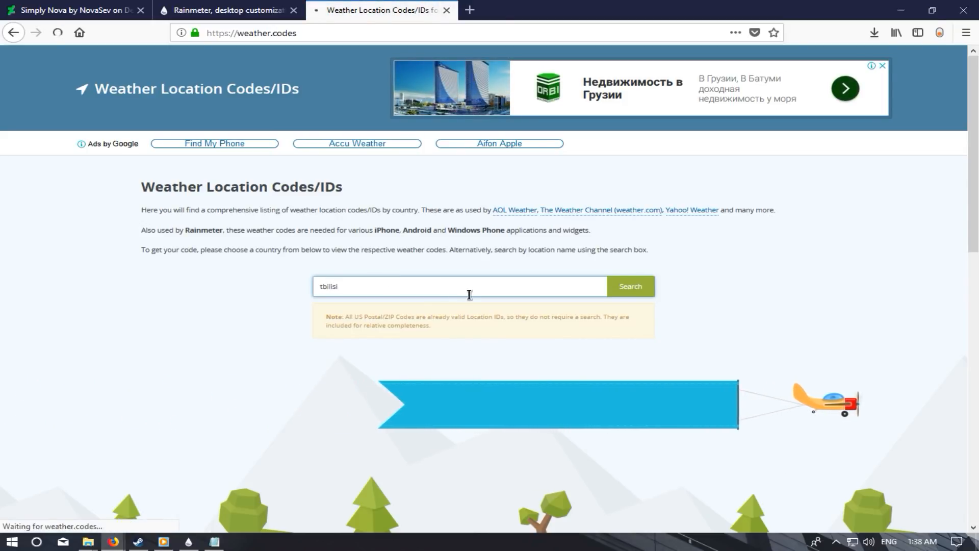
{"action": "double_click", "coordinate": [317, 254]}
{"action": "key", "text": "ctrl+c"}
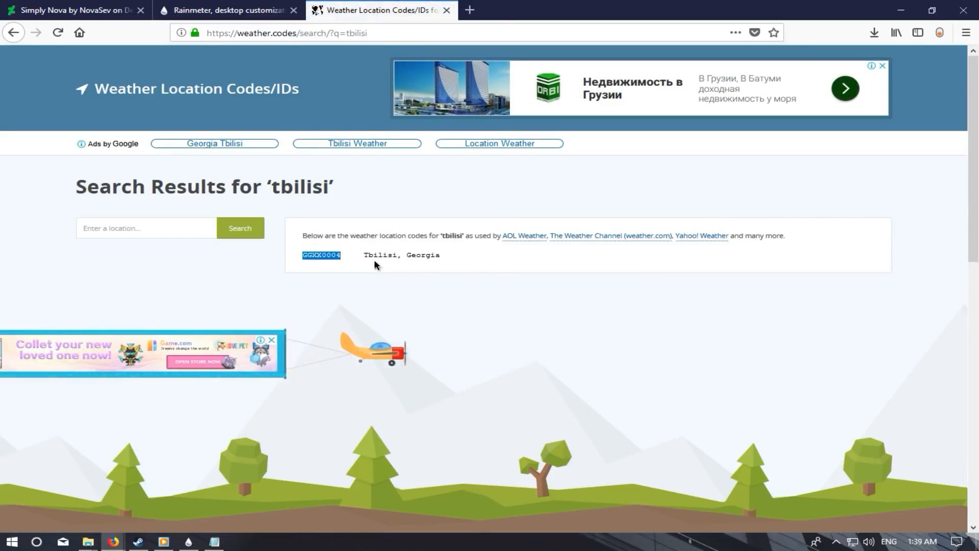
Return to Notepad, set WeatherCodeLocation to GGXX0004, and close Horizontal.ini with the change saved
{"action": "left_click", "coordinate": [900, 10]}
{"action": "left_click_drag", "start_coordinate": [365, 201], "coordinate": [299, 198]}
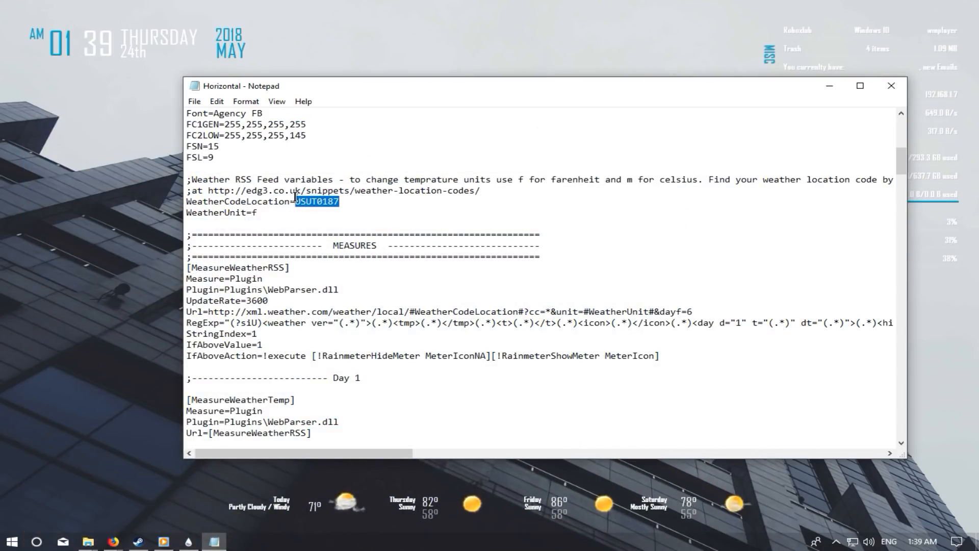
{"action": "key", "text": "ctrl+v"}
{"action": "left_click", "coordinate": [891, 85]}
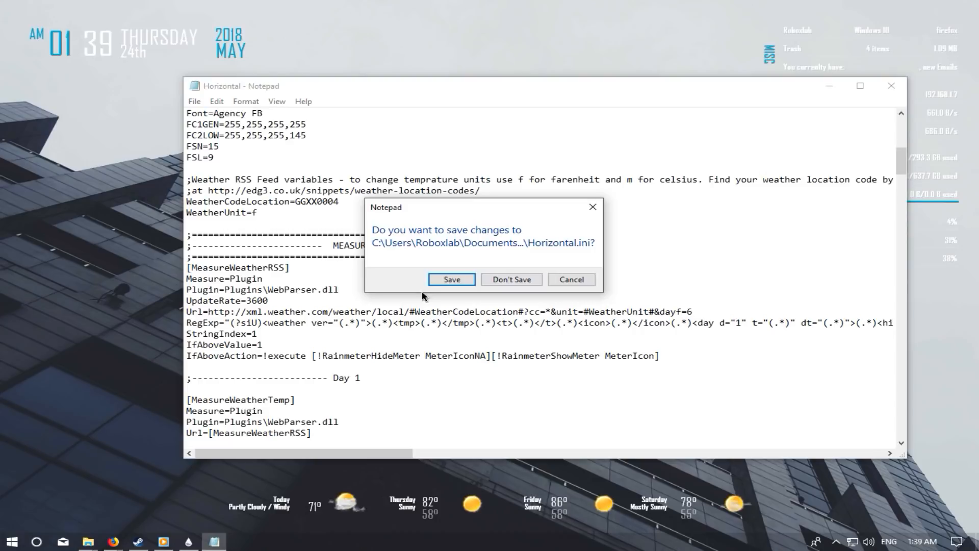
{"action": "left_click", "coordinate": [448, 278]}
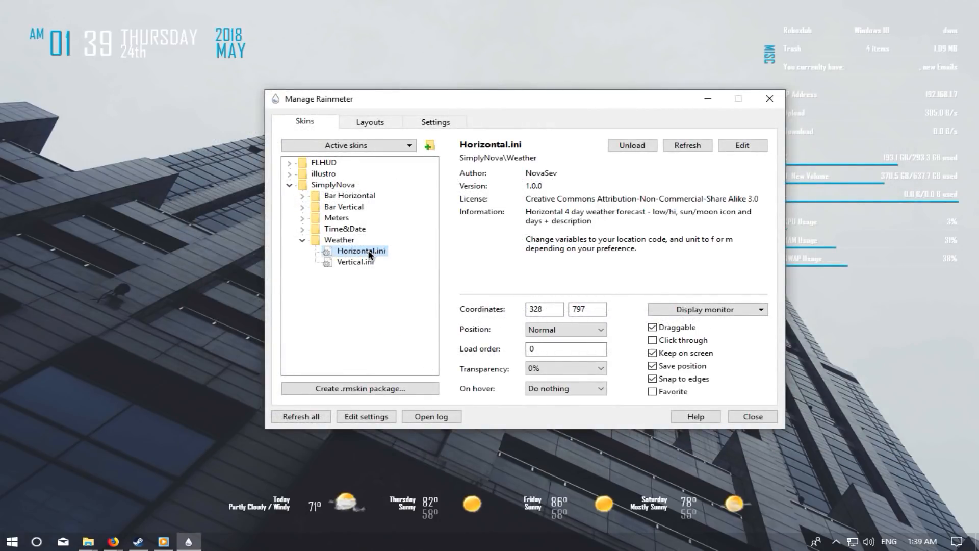
Refresh the Horizontal.ini weather skin so the desktop strip uses the new location code
{"action": "right_click", "coordinate": [370, 253]}
{"action": "left_click", "coordinate": [405, 275]}
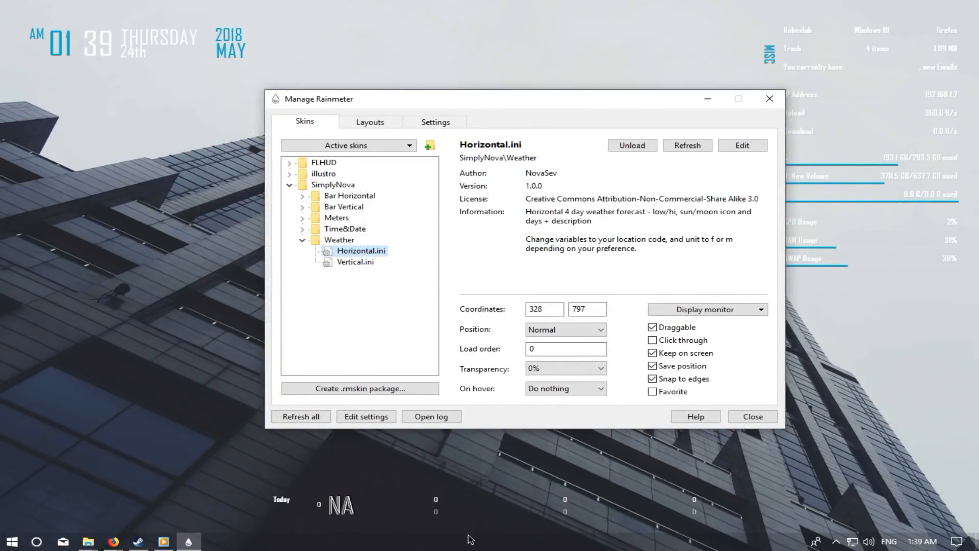
{"action": "left_click", "coordinate": [413, 506]}
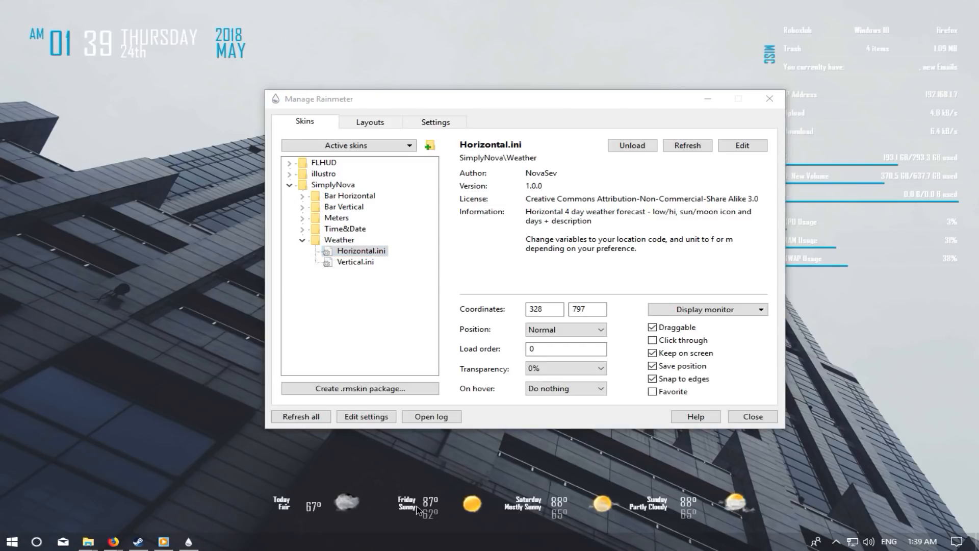
Reopen Horizontal.ini to review its variables and meter sections, close it without saving, and close the Rainmeter manager
{"action": "right_click", "coordinate": [371, 255]}
{"action": "left_click", "coordinate": [403, 284]}
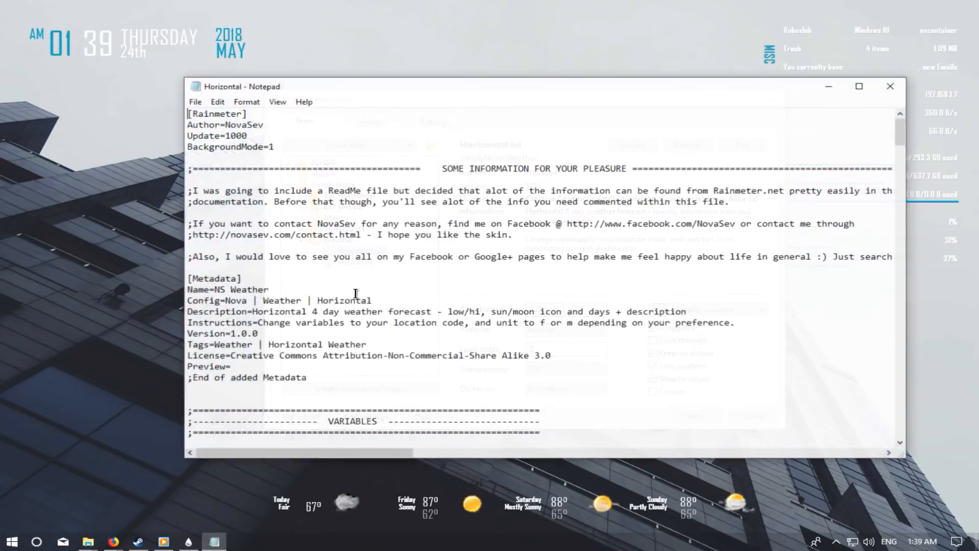
{"action": "scroll", "coordinate": [282, 299], "scroll_direction": "down", "scroll_amount": 5}
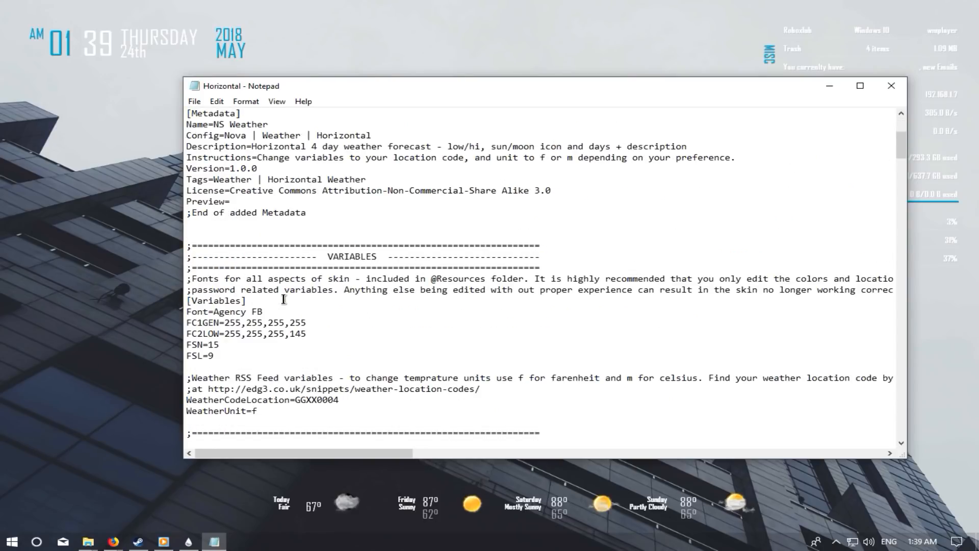
{"action": "scroll", "coordinate": [286, 299], "scroll_direction": "down", "scroll_amount": 1}
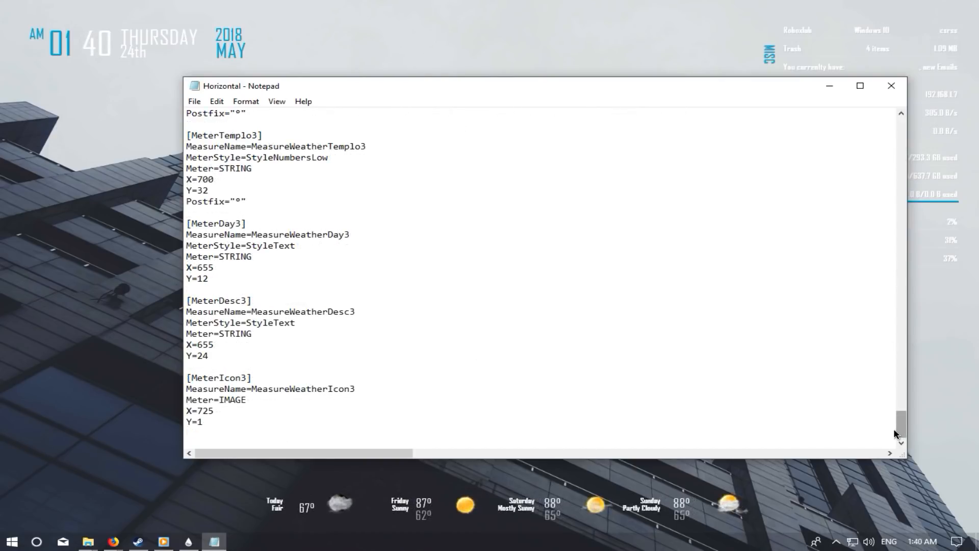
{"action": "left_click_drag", "start_coordinate": [897, 430], "coordinate": [896, 202]}
{"action": "left_click", "coordinate": [890, 87]}
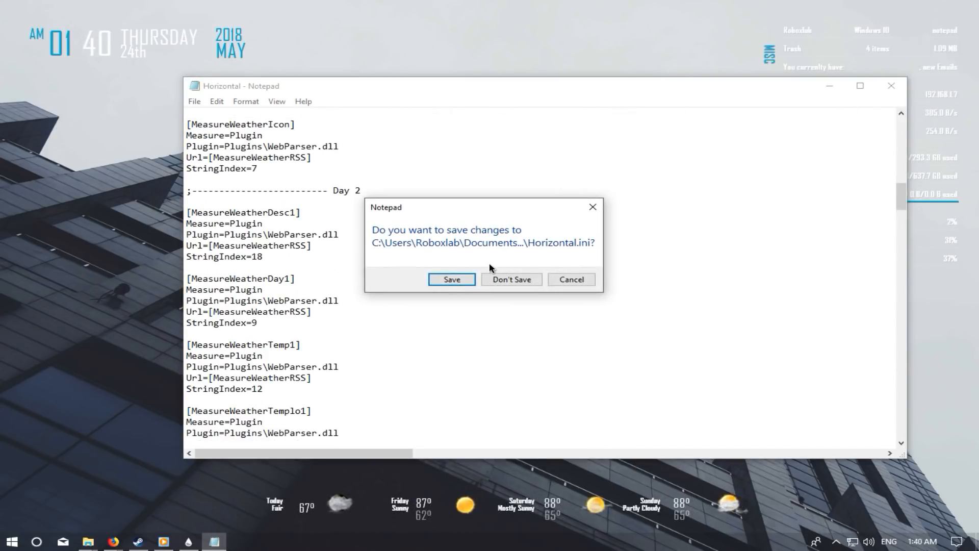
{"action": "left_click", "coordinate": [512, 279]}
{"action": "left_click", "coordinate": [769, 97]}
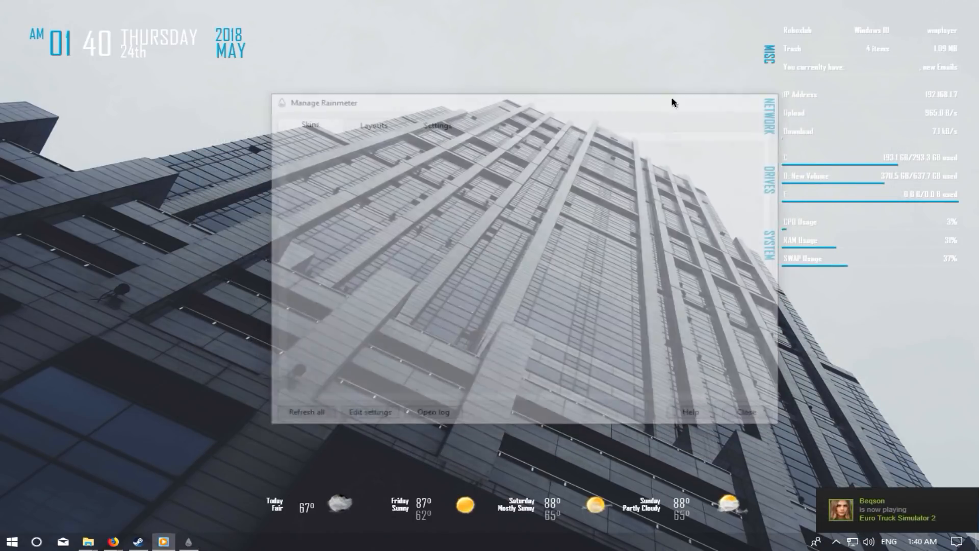
Unload the weather forecast strip from the desktop and nudge the time and date widget within the upper-left corner
{"action": "mouse_move", "coordinate": [76, 58]}
{"action": "left_mouse_down"}
{"action": "mouse_move", "coordinate": [747, 339]}
{"action": "mouse_move", "coordinate": [792, 317]}
{"action": "mouse_move", "coordinate": [444, 47]}
{"action": "mouse_move", "coordinate": [88, 47]}
{"action": "left_mouse_up"}
{"action": "mouse_move", "coordinate": [465, 510]}
{"action": "left_mouse_down"}
{"action": "mouse_move", "coordinate": [447, 504]}
{"action": "mouse_move", "coordinate": [458, 507]}
{"action": "left_mouse_up"}
{"action": "right_click", "coordinate": [458, 507]}
{"action": "left_click", "coordinate": [497, 490]}
{"action": "left_click_drag", "start_coordinate": [132, 56], "coordinate": [110, 44]}
Switch to Firefox and search Google for "rainmeter deviantart" in a new tab
{"action": "left_click", "coordinate": [113, 541]}
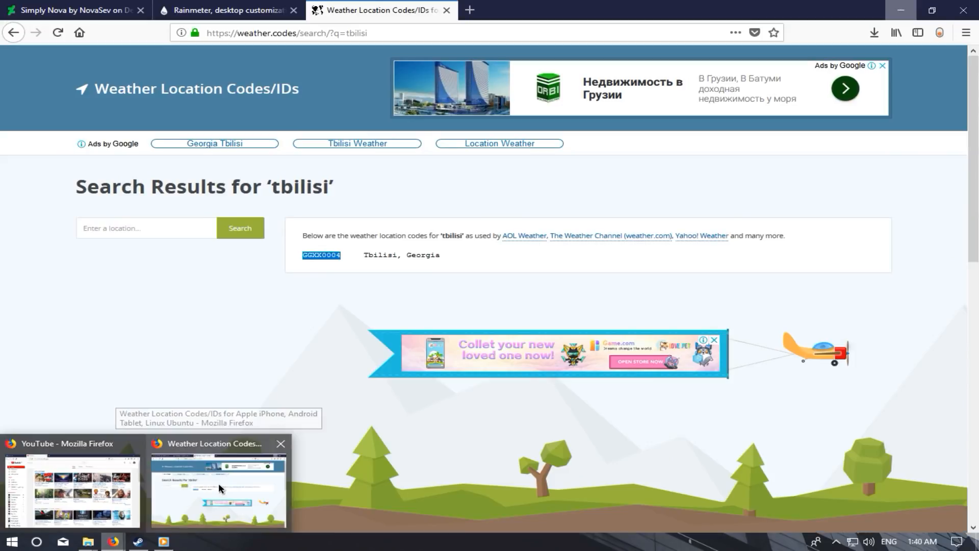
{"action": "left_click", "coordinate": [218, 482]}
{"action": "left_click", "coordinate": [87, 6]}
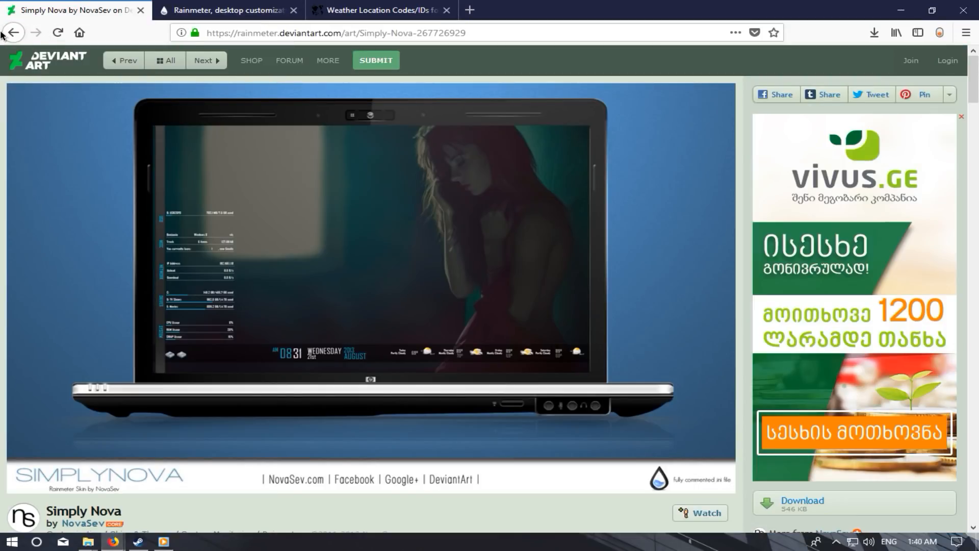
{"action": "left_click", "coordinate": [470, 9]}
{"action": "type", "text": "google.com/"}
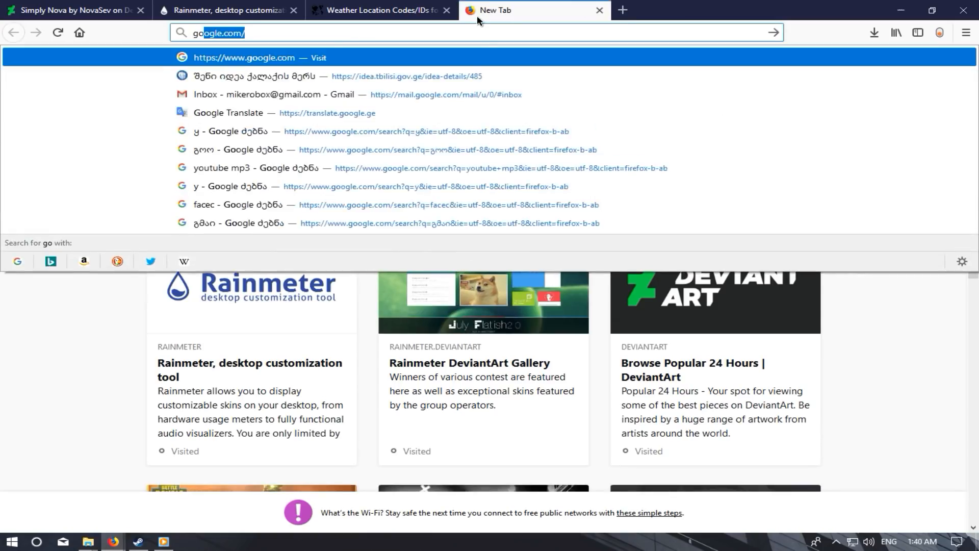
{"action": "key", "text": "Return"}
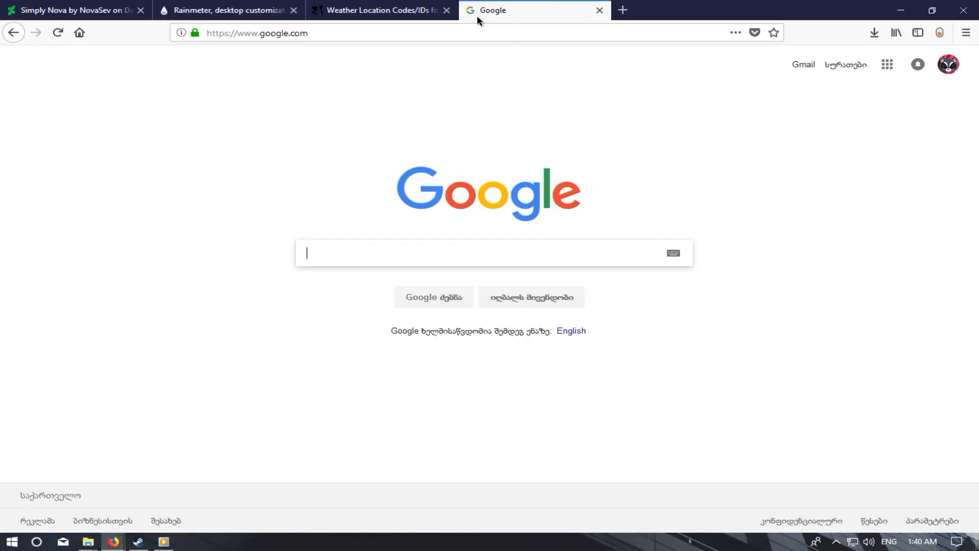
{"action": "type", "text": "rainmeter deviantart"}
{"action": "key", "text": "Return"}
Open the Rainmeter group's page on DeviantArt and go to the Skins folder of its gallery
{"action": "left_click_drag", "start_coordinate": [92, 155], "coordinate": [26, 164]}
{"action": "left_click", "coordinate": [233, 160]}
{"action": "left_click_drag", "start_coordinate": [130, 224], "coordinate": [208, 225]}
{"action": "left_click", "coordinate": [130, 218]}
{"action": "left_click", "coordinate": [132, 222]}
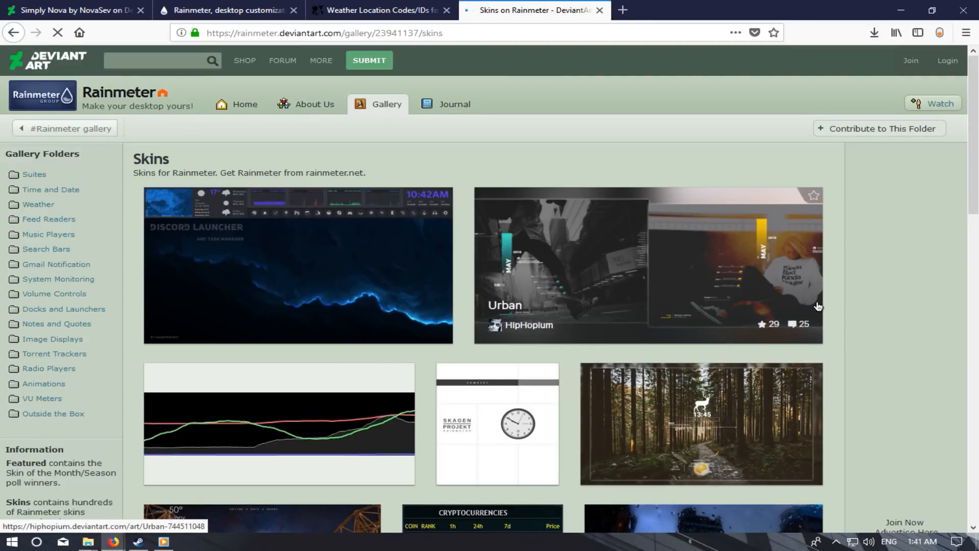
Browse the Skins gallery for other Rainmeter skins that could be used on the desktop
{"action": "scroll", "coordinate": [818, 307], "scroll_direction": "down", "scroll_amount": 10}
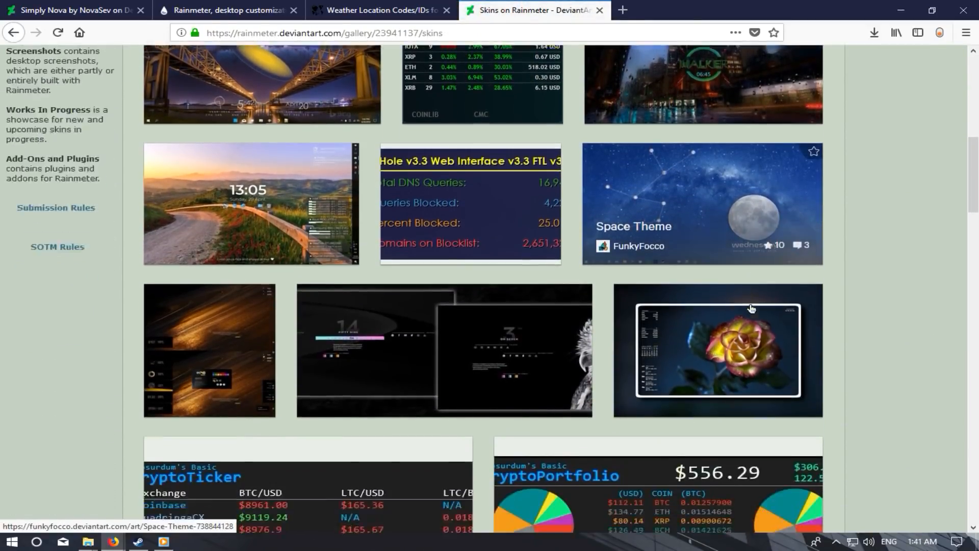
{"action": "scroll", "coordinate": [751, 308], "scroll_direction": "down", "scroll_amount": 6}
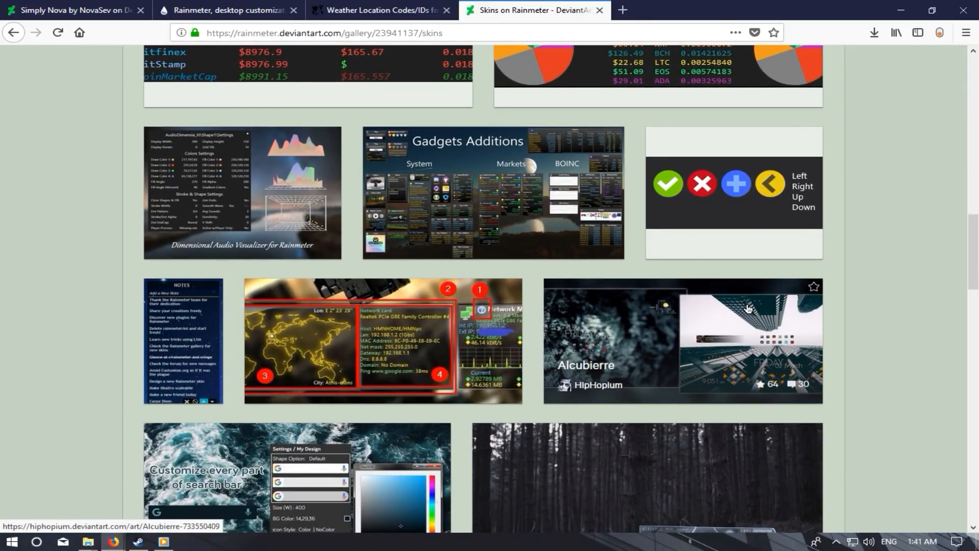
{"action": "scroll", "coordinate": [747, 308], "scroll_direction": "down", "scroll_amount": 6}
{"action": "scroll", "coordinate": [858, 347], "scroll_direction": "down", "scroll_amount": 2}
{"action": "scroll", "coordinate": [858, 346], "scroll_direction": "down", "scroll_amount": 6}
{"action": "scroll", "coordinate": [858, 347], "scroll_direction": "down", "scroll_amount": 9}
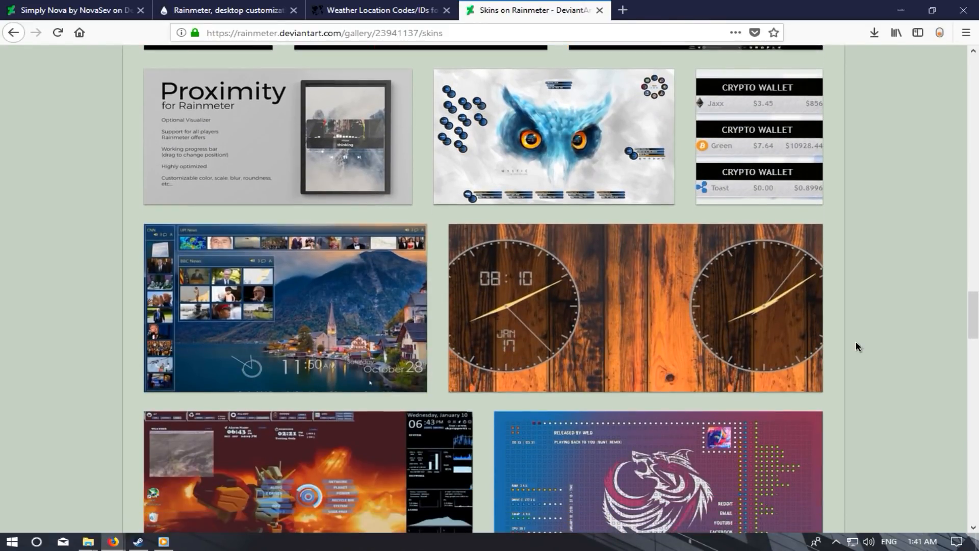
{"action": "scroll", "coordinate": [859, 347], "scroll_direction": "down", "scroll_amount": 9}
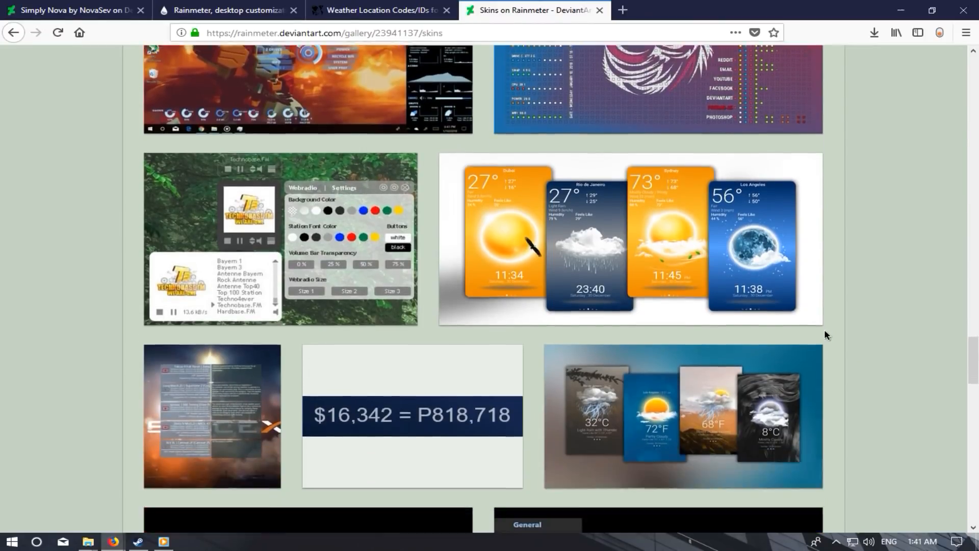
{"action": "scroll", "coordinate": [826, 334], "scroll_direction": "down", "scroll_amount": 2}
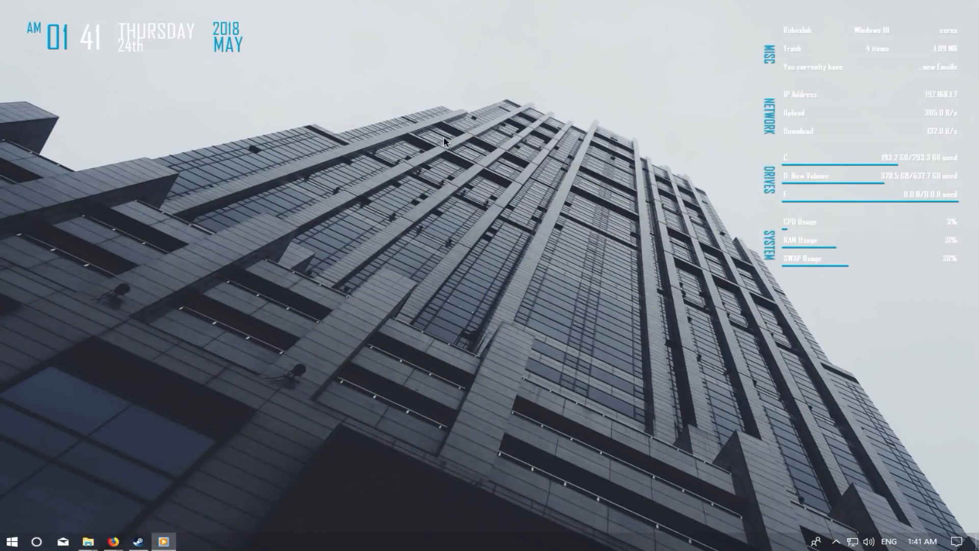
{"action": "right_click", "coordinate": [443, 142]}
{"action": "left_click", "coordinate": [488, 171]}
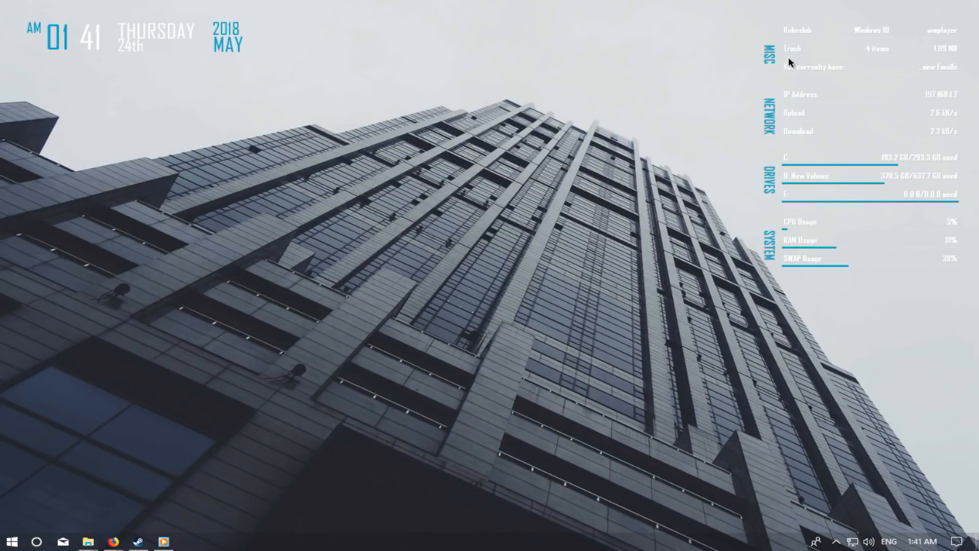
{"action": "right_click", "coordinate": [453, 161]}
{"action": "left_click", "coordinate": [482, 193]}
{"action": "right_click", "coordinate": [482, 134]}
{"action": "left_click", "coordinate": [552, 172]}
{"action": "right_click", "coordinate": [368, 164]}
{"action": "left_click", "coordinate": [447, 199]}
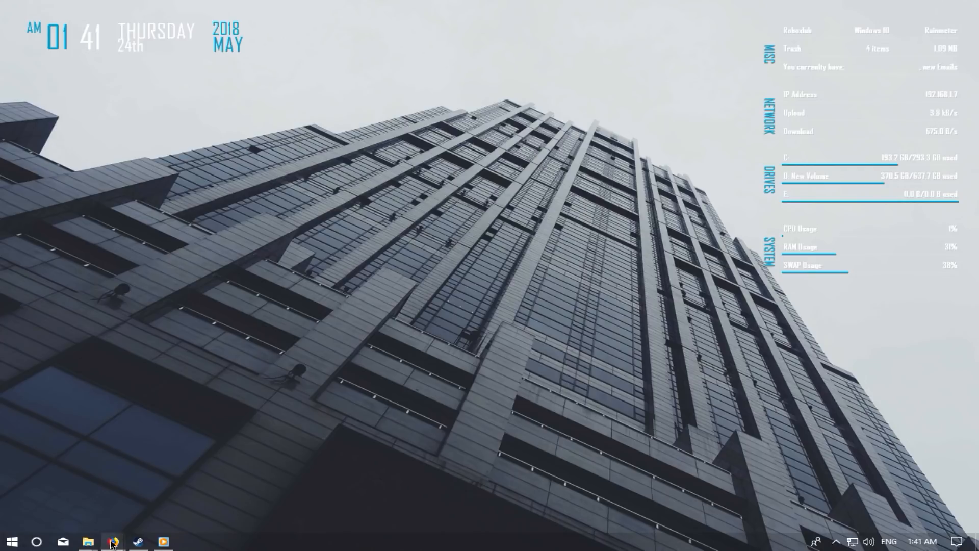
{"action": "left_click", "coordinate": [138, 541]}
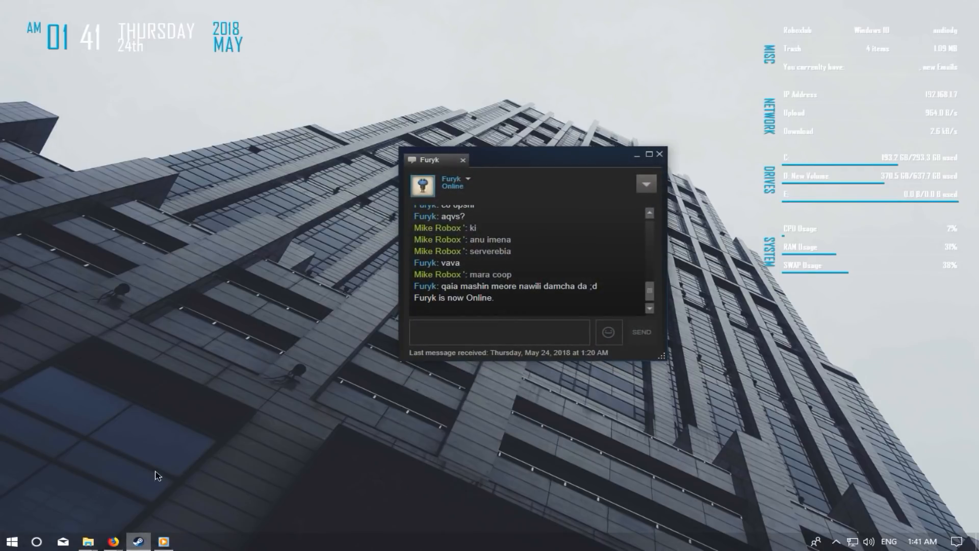
Close the chat window, switch to Steam and view Wallpaper Engine in the library's Software category
{"action": "left_click", "coordinate": [659, 155]}
{"action": "left_click", "coordinate": [836, 542]}
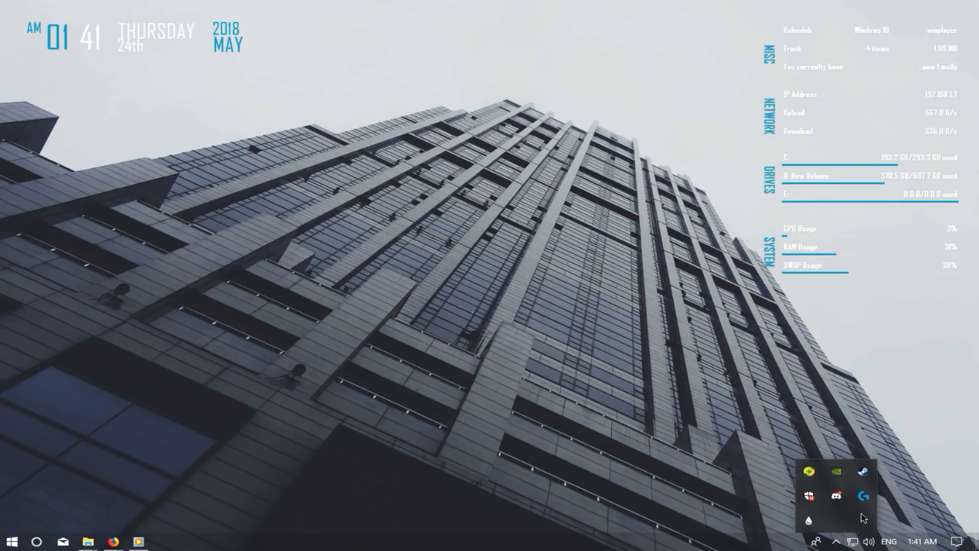
{"action": "left_click", "coordinate": [868, 478]}
{"action": "left_click", "coordinate": [136, 47]}
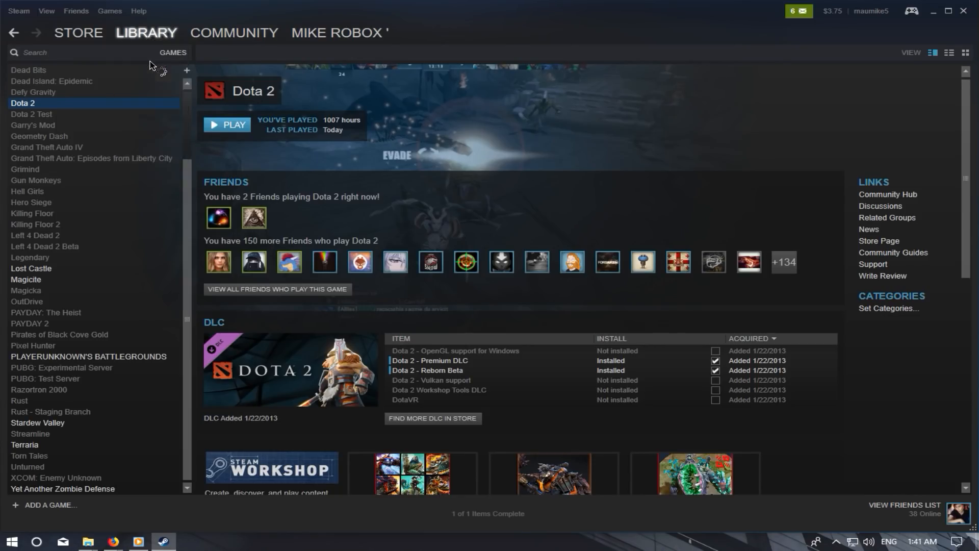
{"action": "left_click", "coordinate": [145, 62]}
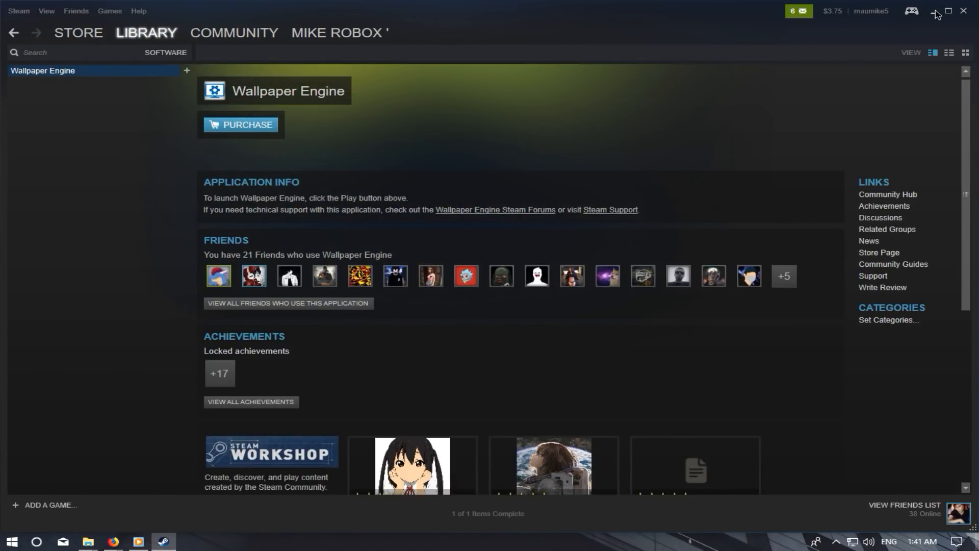
{"action": "left_click", "coordinate": [935, 12]}
{"action": "right_click", "coordinate": [367, 178]}
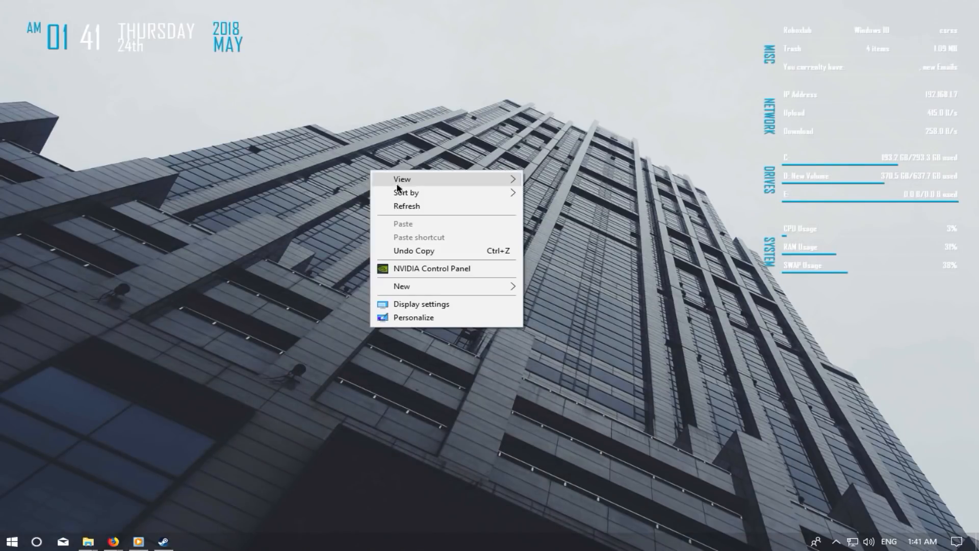
{"action": "left_click", "coordinate": [410, 206]}
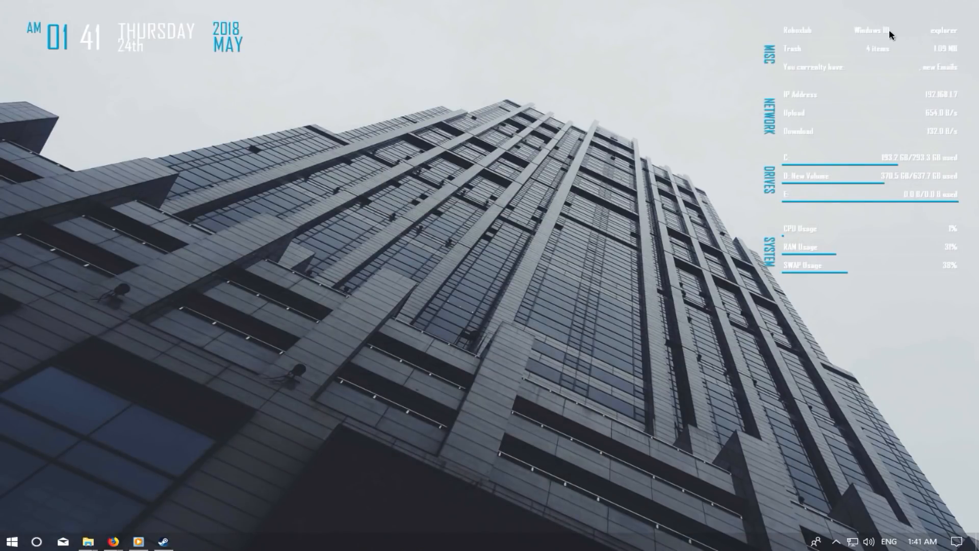
{"action": "mouse_move", "coordinate": [800, 73]}
{"action": "left_mouse_down"}
{"action": "mouse_move", "coordinate": [461, 139]}
{"action": "mouse_move", "coordinate": [597, 314]}
{"action": "mouse_move", "coordinate": [742, 80]}
{"action": "mouse_move", "coordinate": [798, 68]}
{"action": "left_mouse_up"}
{"action": "right_click", "coordinate": [414, 175]}
{"action": "left_click", "coordinate": [505, 211]}
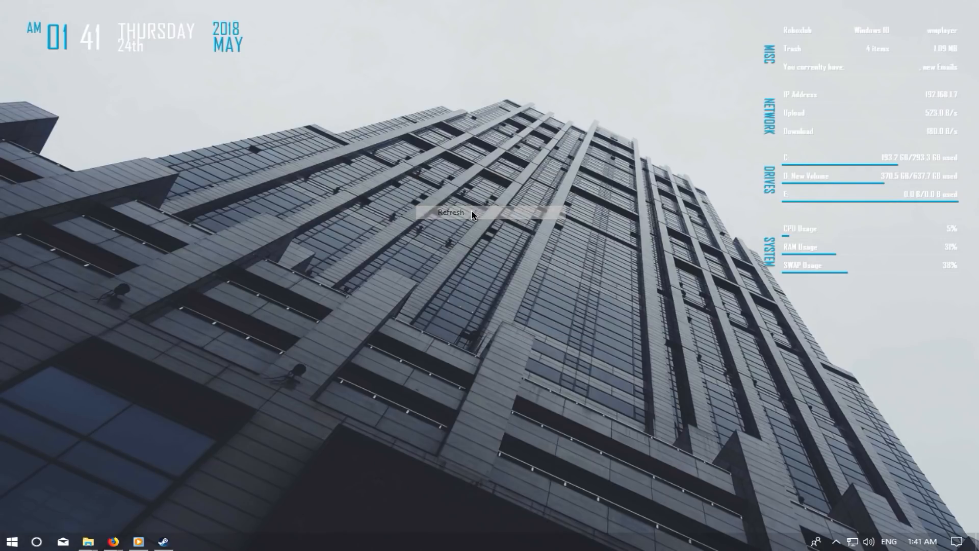
{"action": "right_click", "coordinate": [503, 179]}
{"action": "left_click", "coordinate": [553, 217]}
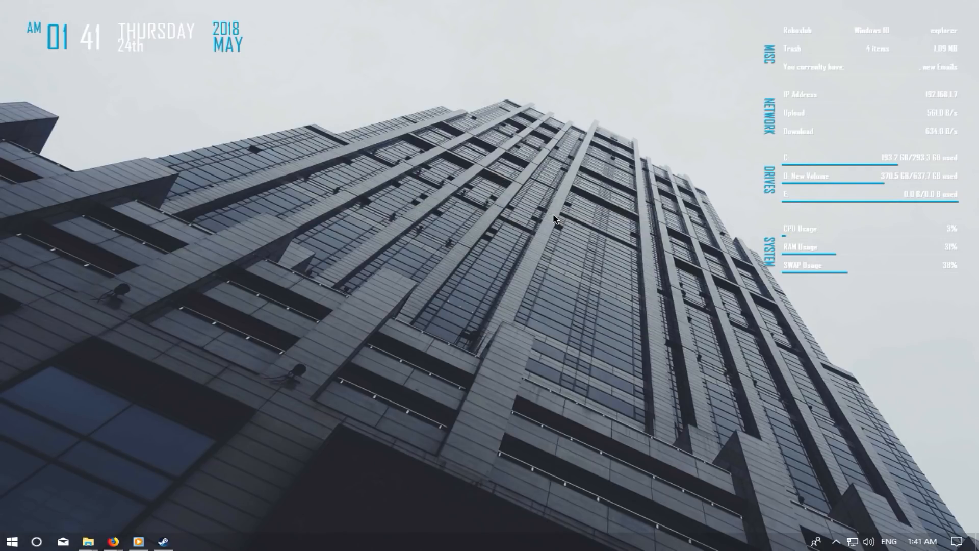